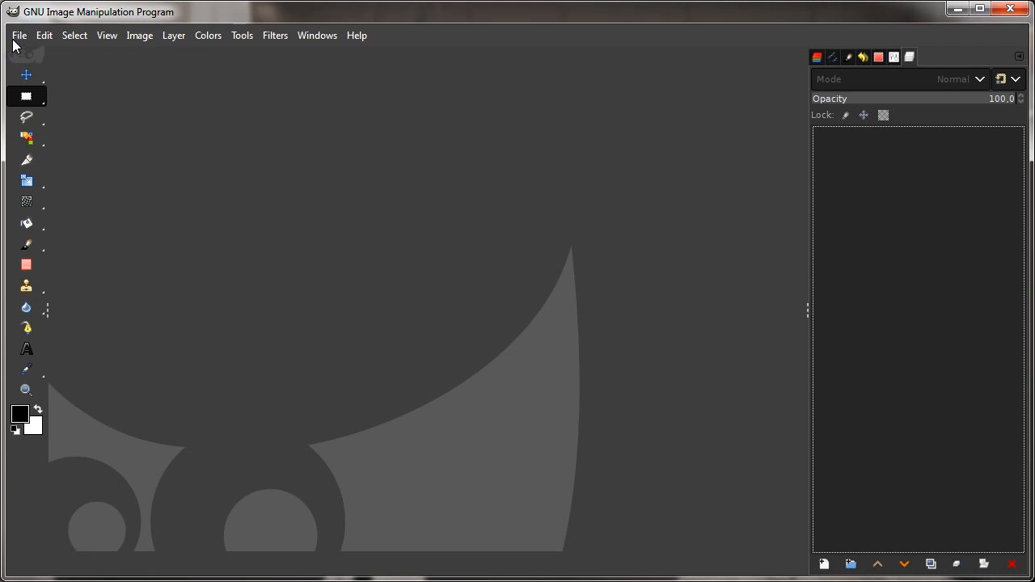
- Create a new 3000 × 3000 px RGB image at 300 ppi, filled with the background color
click(18, 37)
click(132, 61)
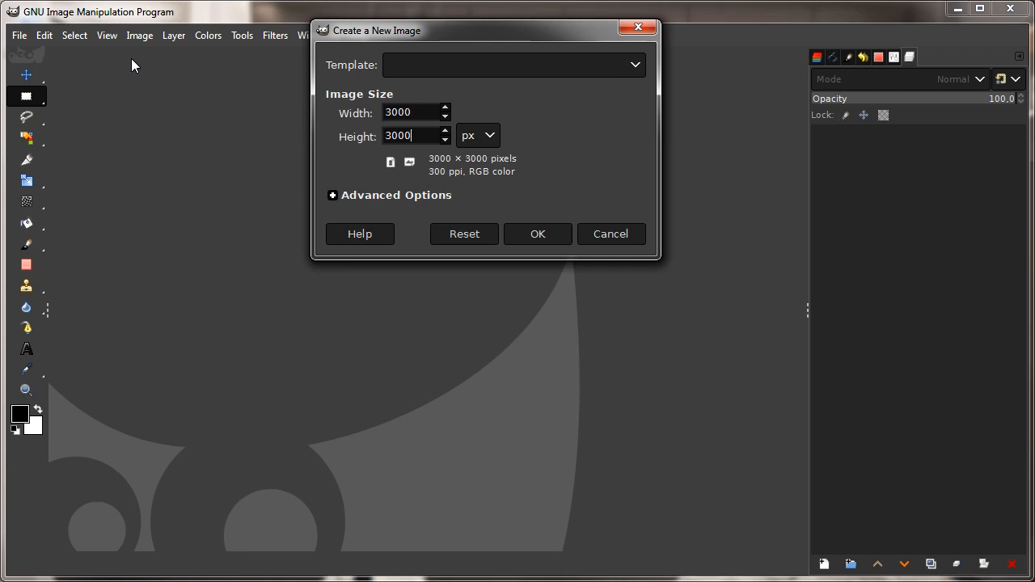
click(374, 200)
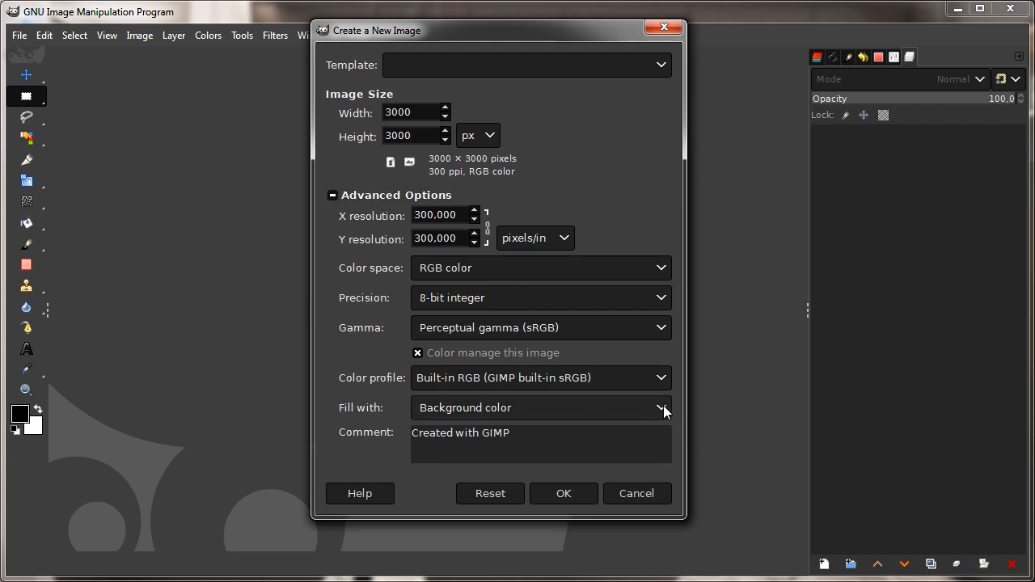
click(570, 493)
click(544, 505)
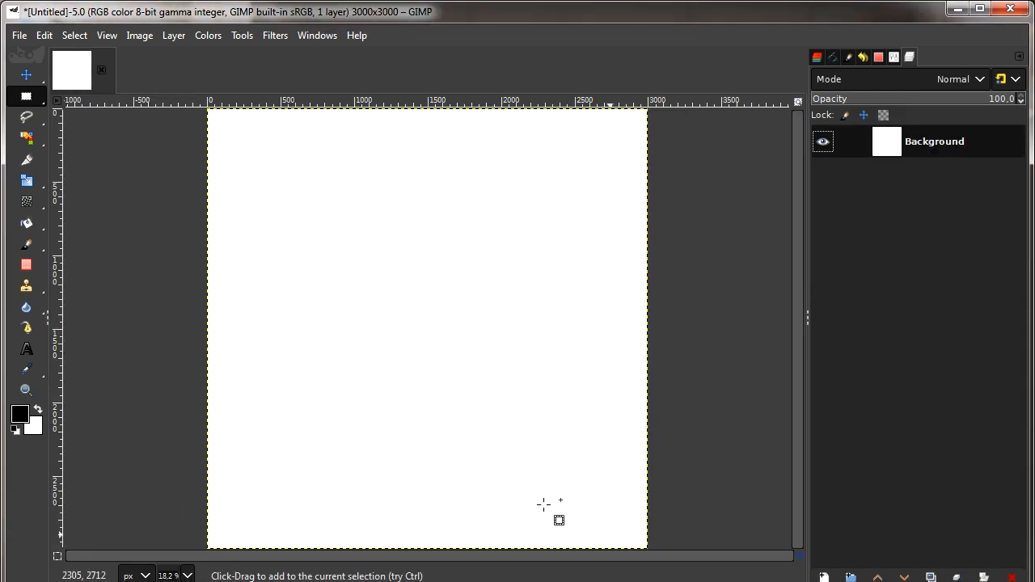
- Show the image grid and enable snapping to the grid
click(141, 36)
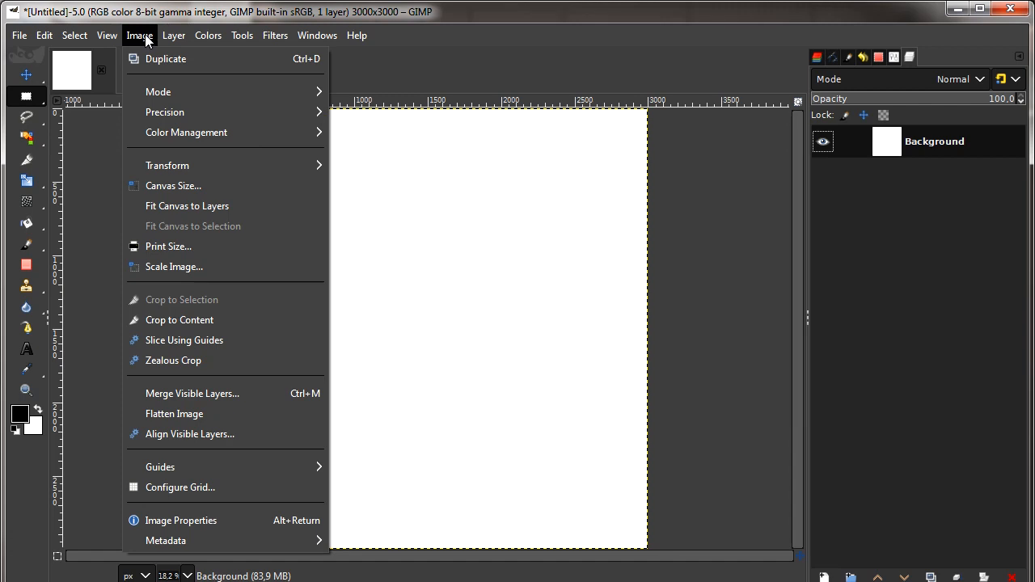
mouse_move(107, 37)
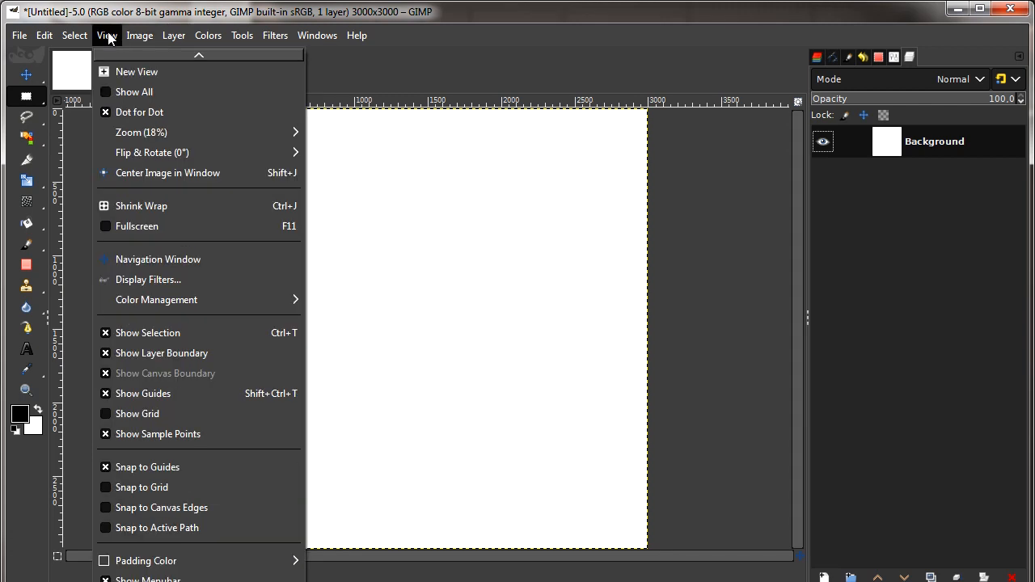
click(207, 416)
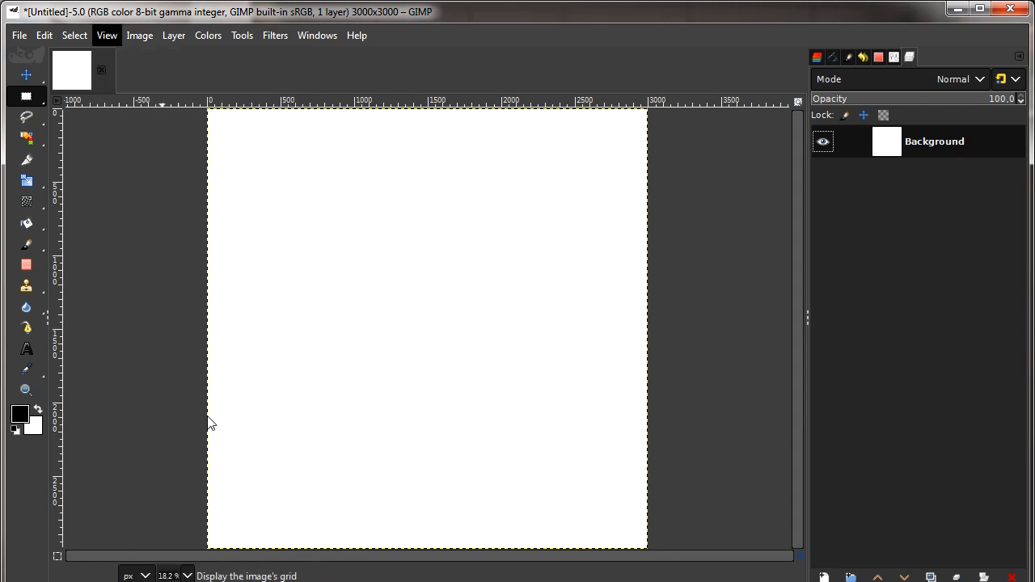
click(108, 36)
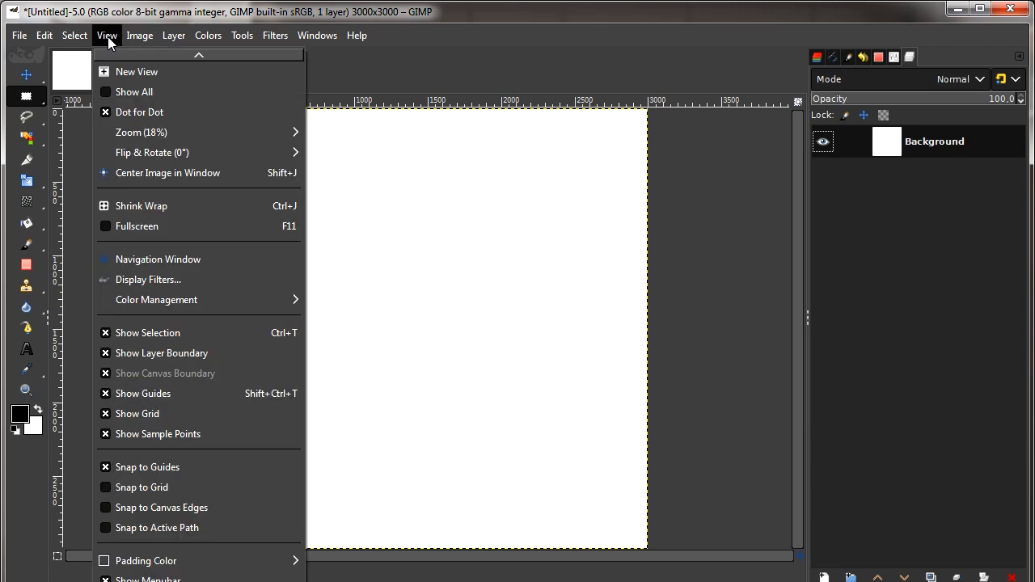
click(228, 489)
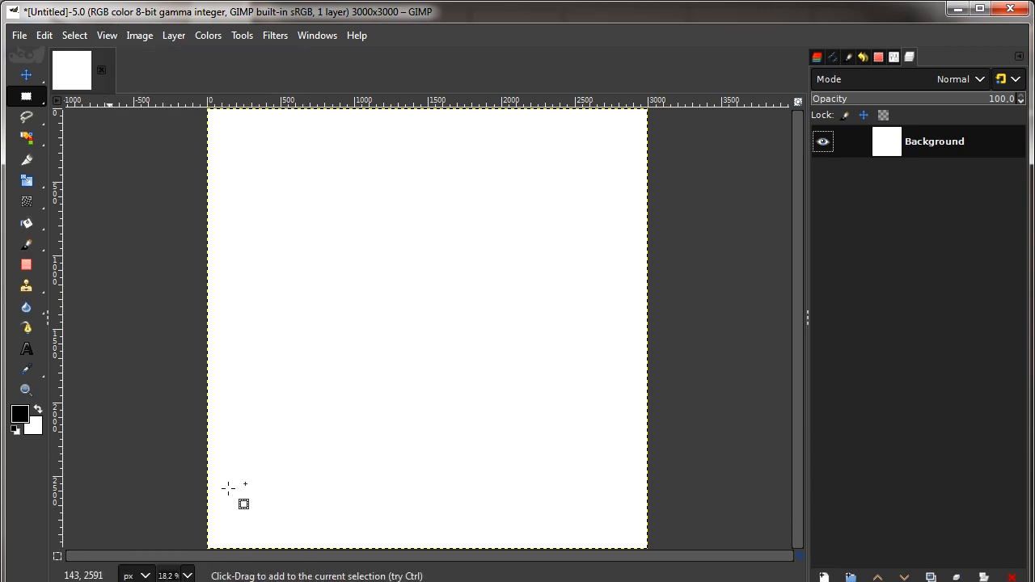
- Configure the image grid with 1000 px horizontal and vertical spacing
click(139, 37)
click(167, 486)
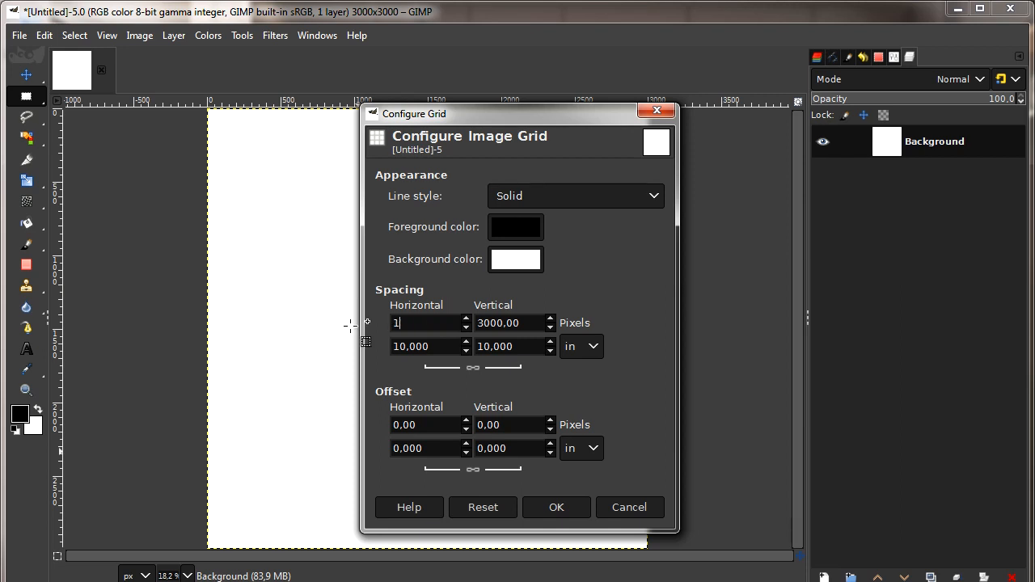
key(Tab)
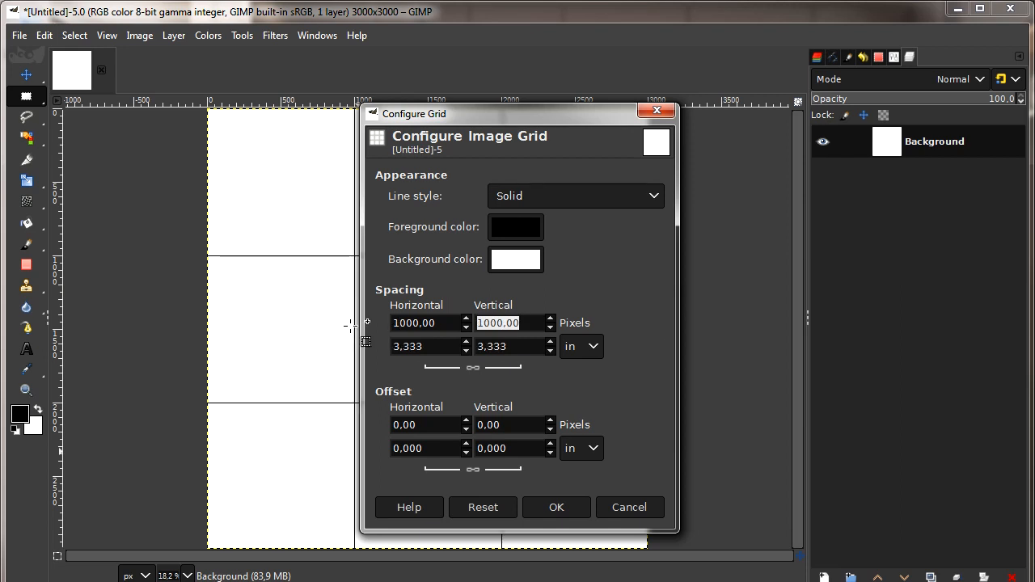
click(546, 501)
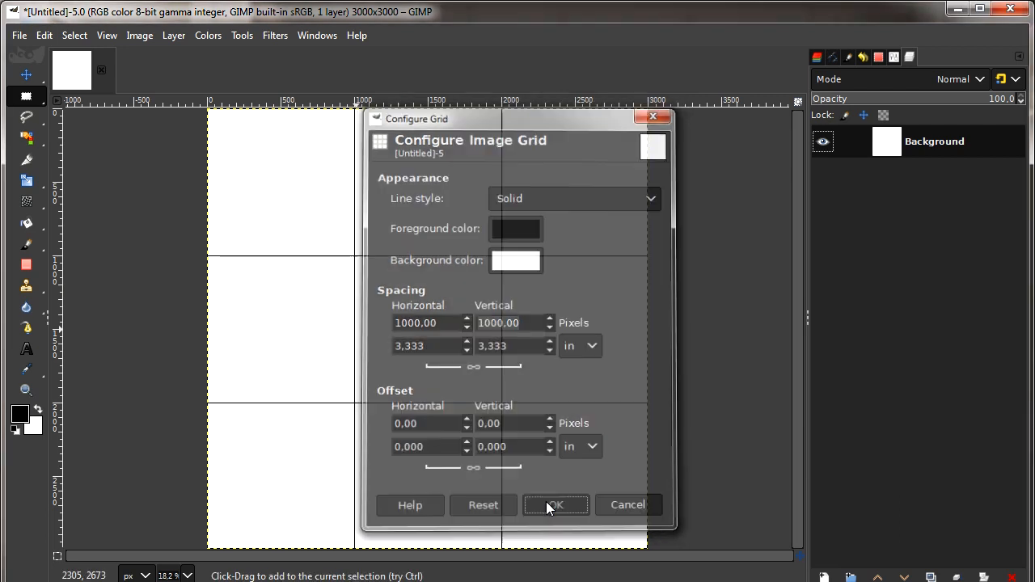
- Open coffee-983953_1920.jpg as a new layer in the image
click(17, 36)
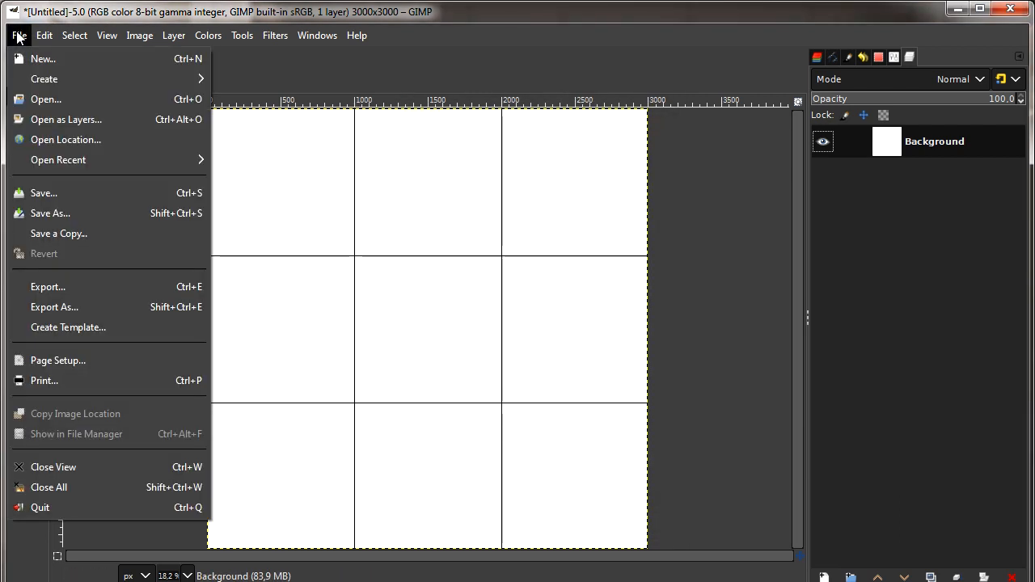
click(133, 120)
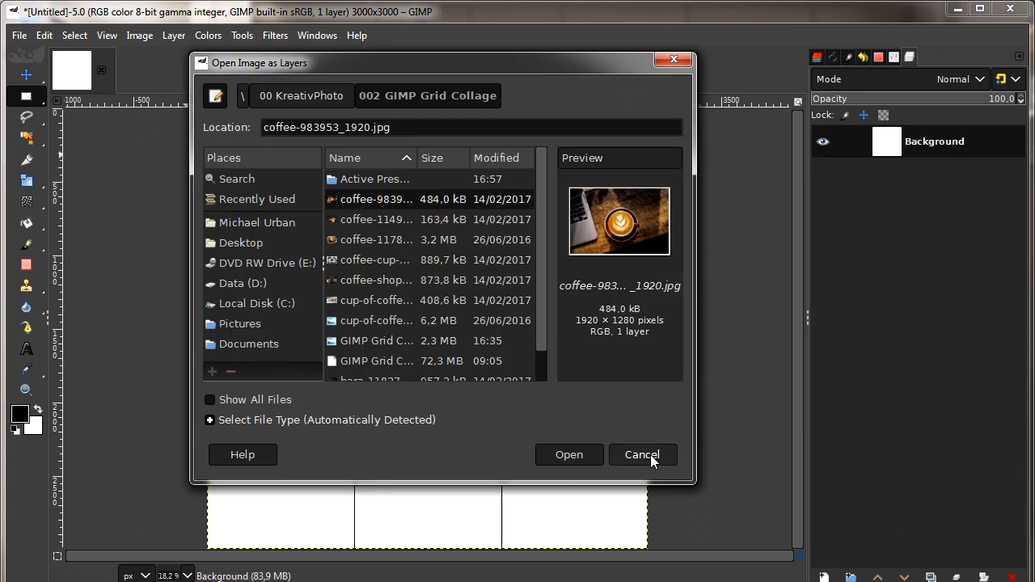
click(573, 457)
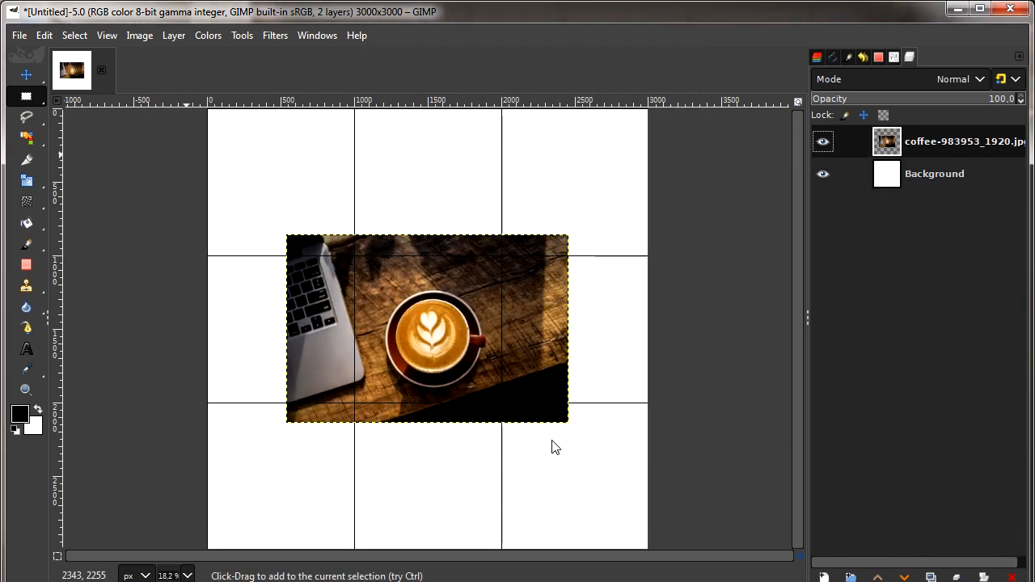
- Scale the coffee-983953_1920.jpg layer to 1584 × 1056 px and move it so the cup sits in the upper-left grid cell
mouse_move(27, 180)
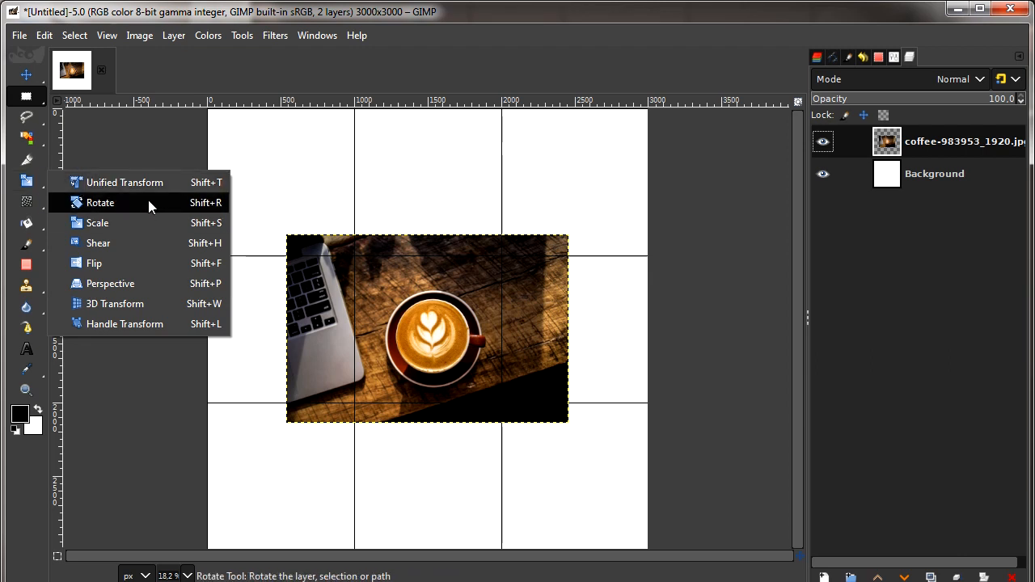
click(140, 223)
click(397, 315)
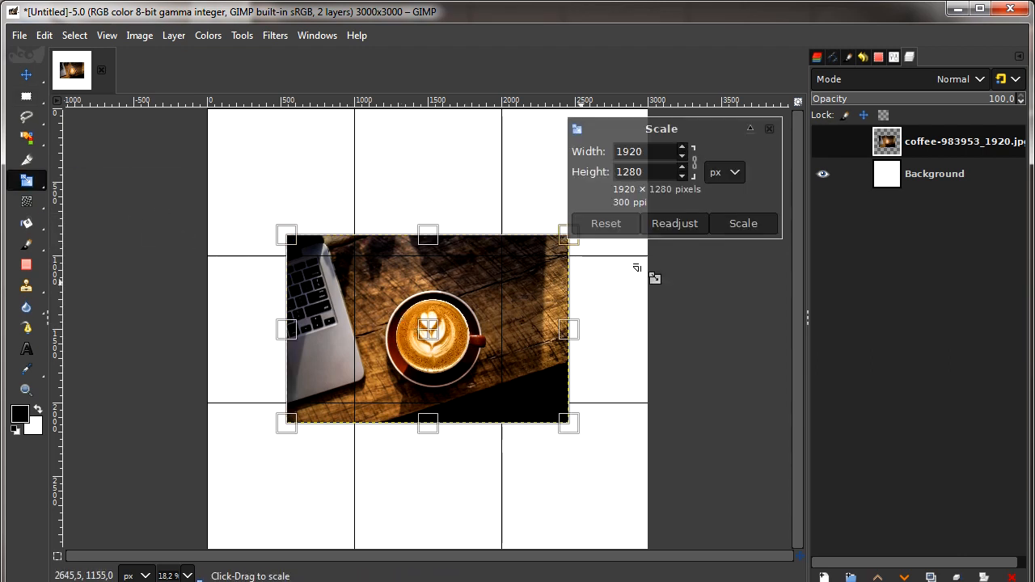
drag(683, 178, 683, 177)
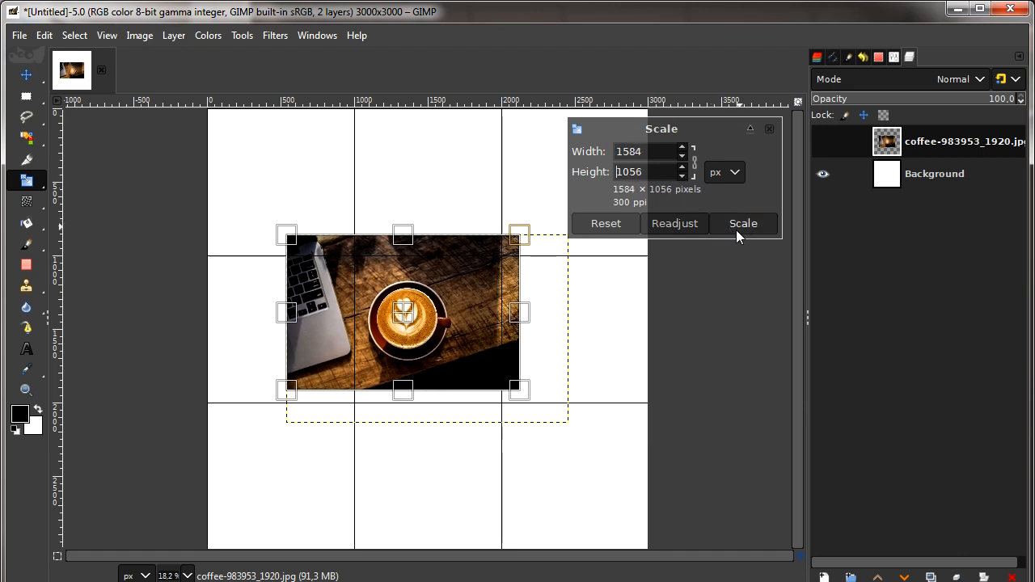
click(740, 227)
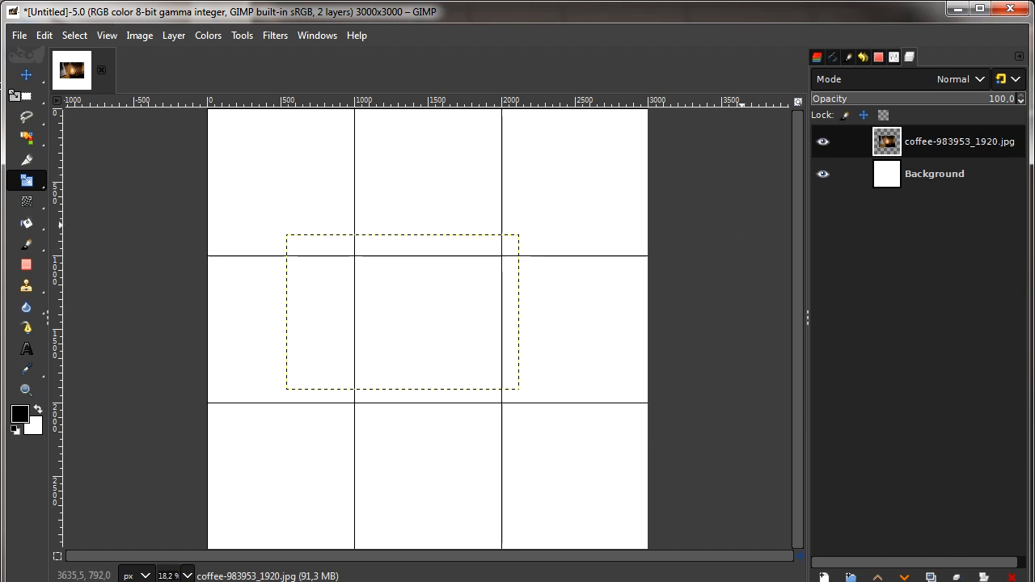
click(31, 77)
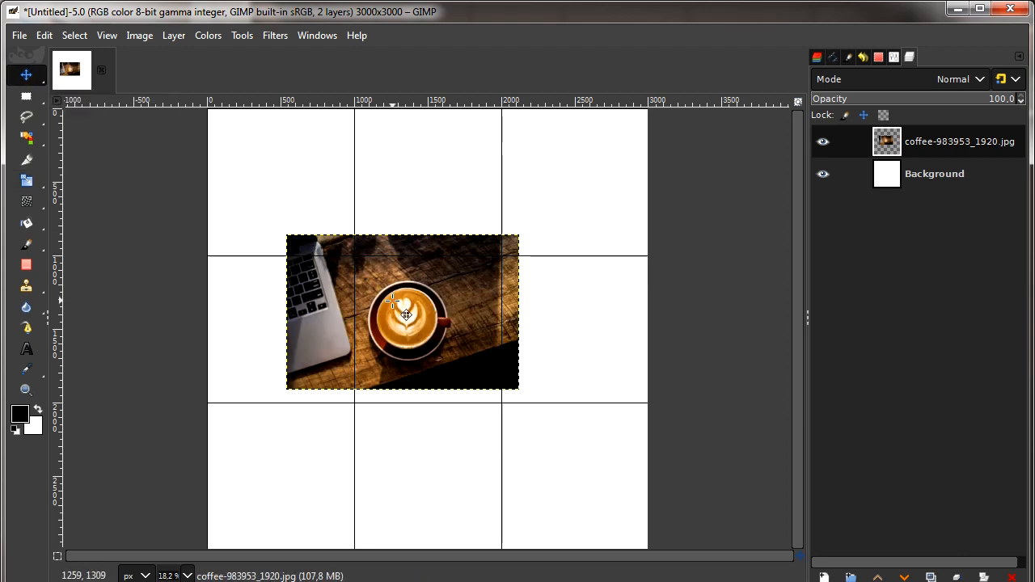
drag(392, 300, 280, 174)
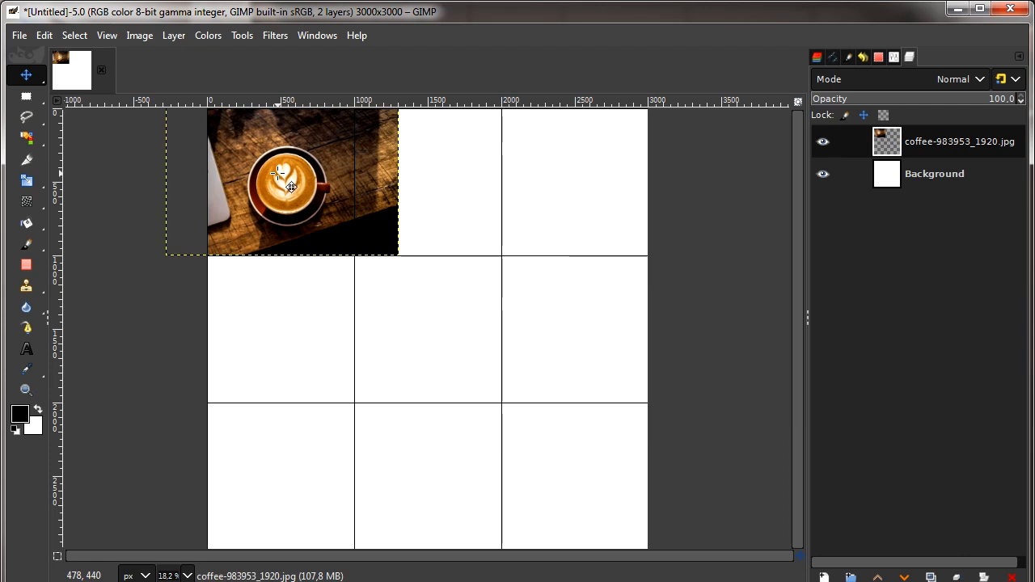
- Make a rectangular selection of the upper-left grid cell and copy that part of the coffee photo
mouse_move(18, 95)
click(115, 100)
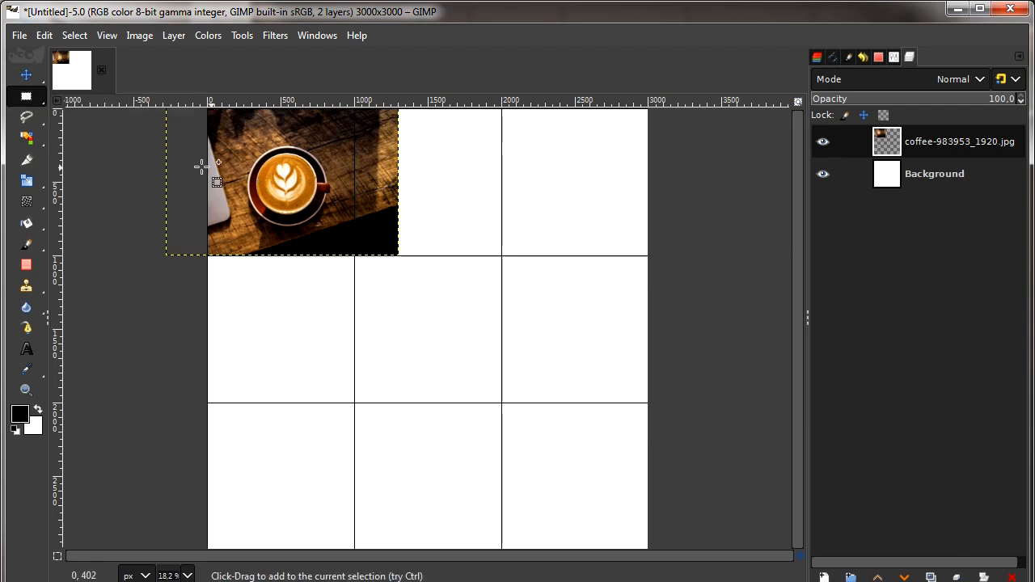
drag(208, 109, 353, 255)
click(45, 35)
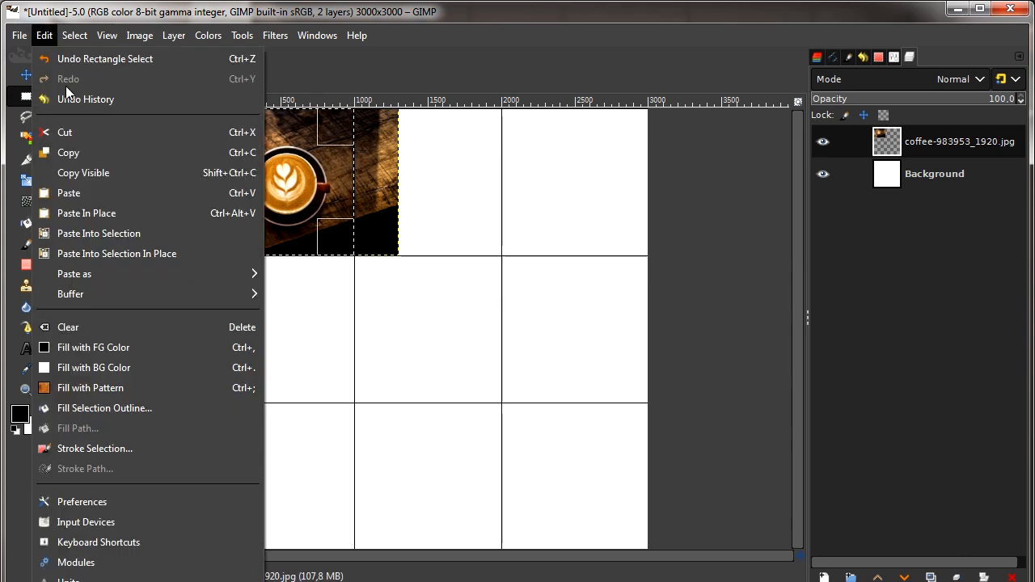
click(73, 148)
- Paste the copied cell as a new layer and hide the coffee-983953_1920.jpg layer
click(45, 36)
click(75, 192)
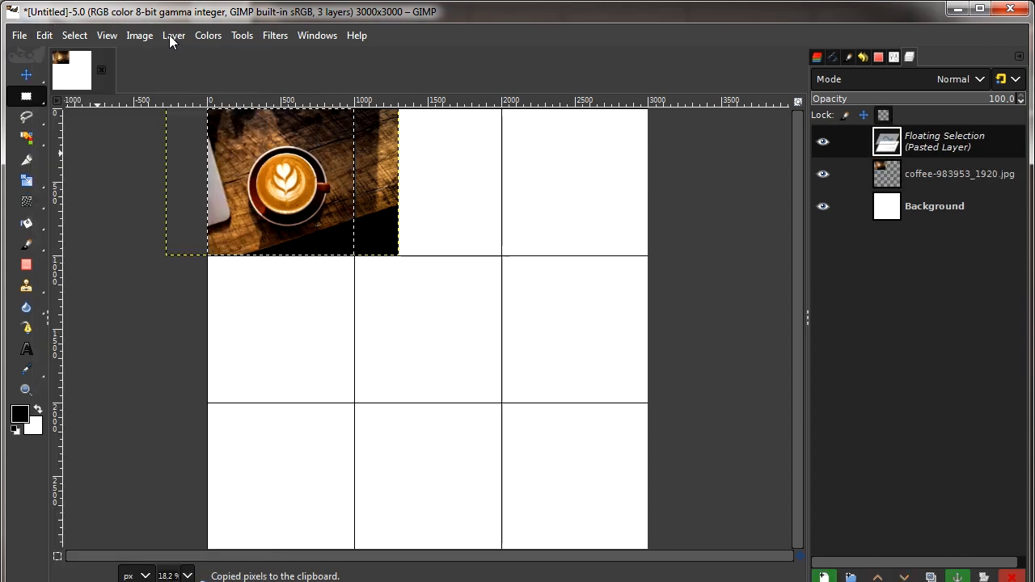
click(173, 35)
click(189, 60)
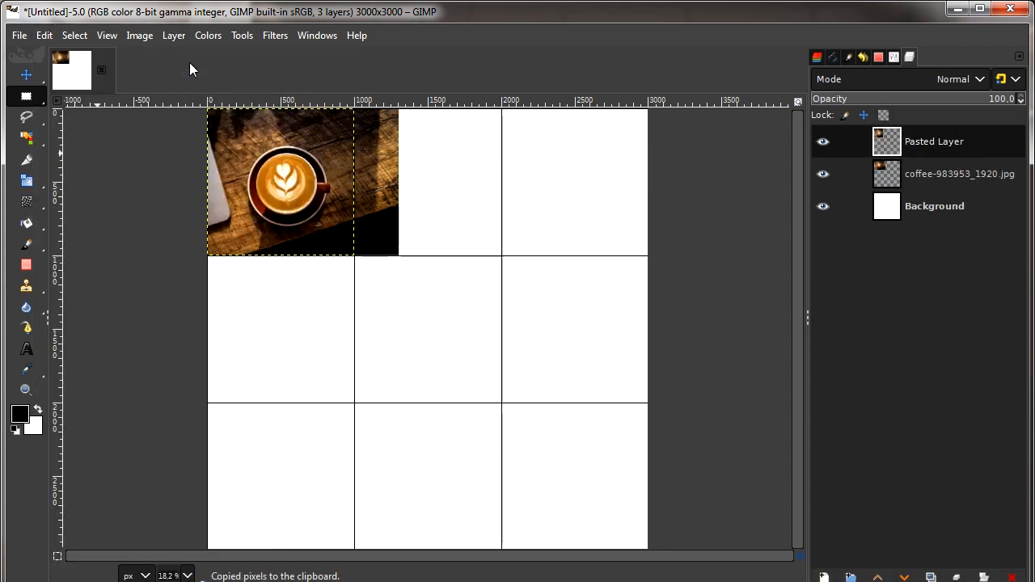
click(813, 184)
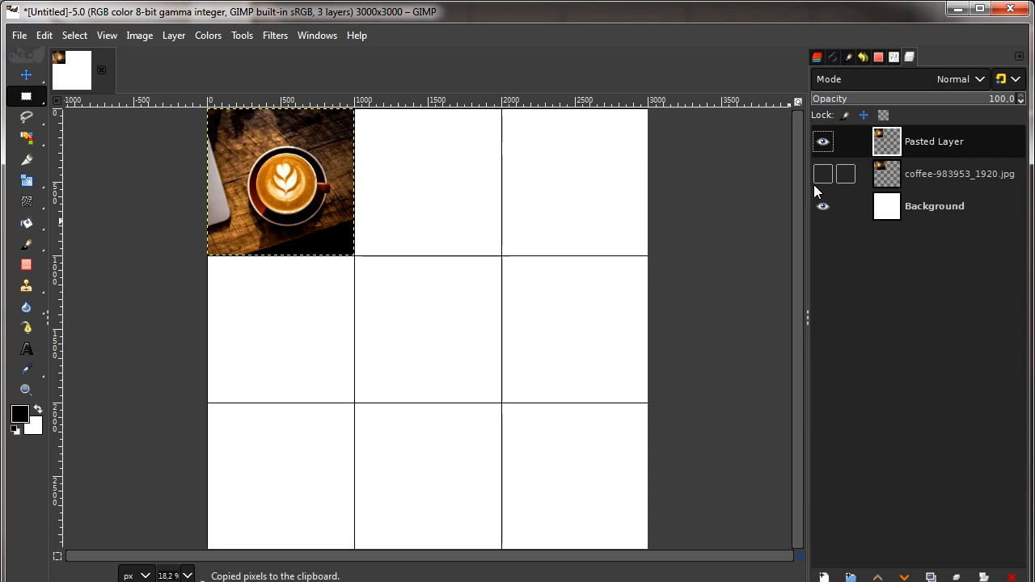
- Give the pasted cell layer a white border by stroking its alpha selection with a 50 px solid line, and clear the selection
click(173, 36)
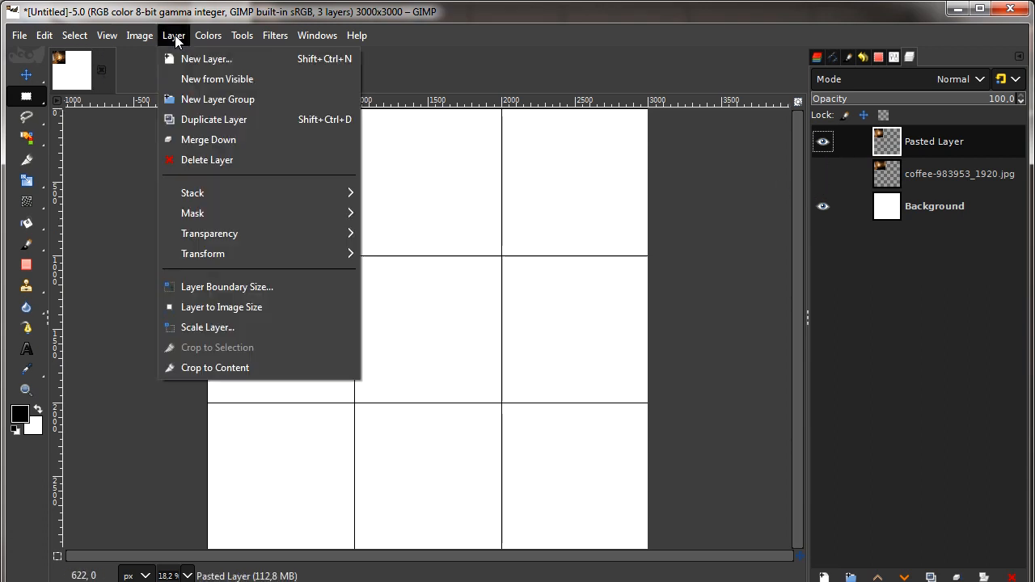
mouse_move(219, 220)
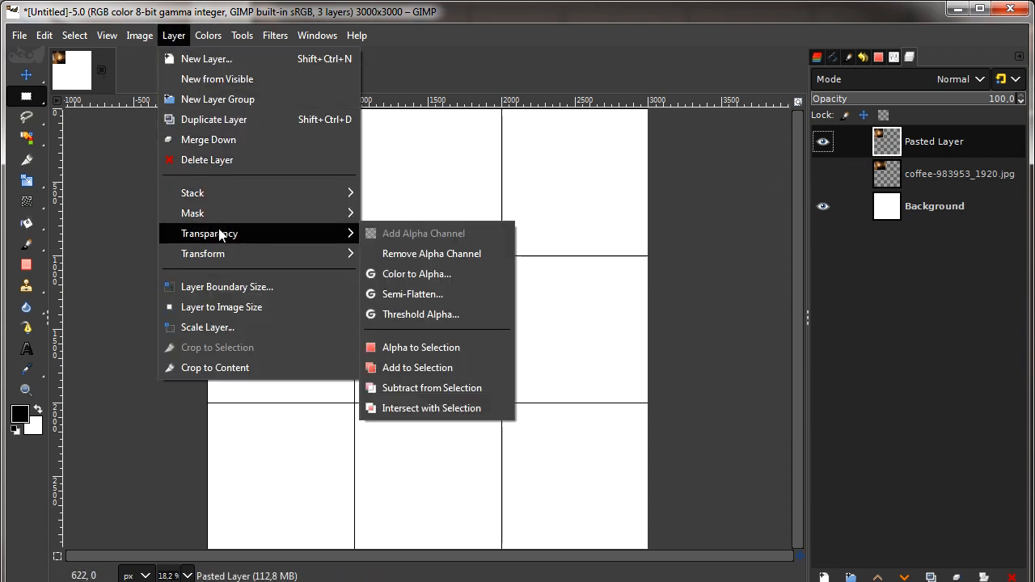
click(474, 347)
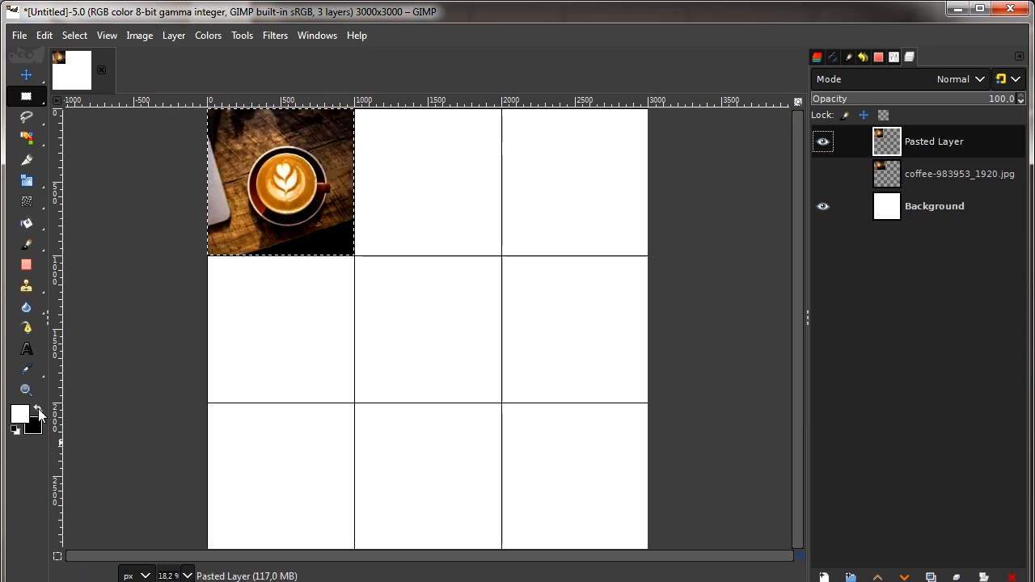
click(45, 36)
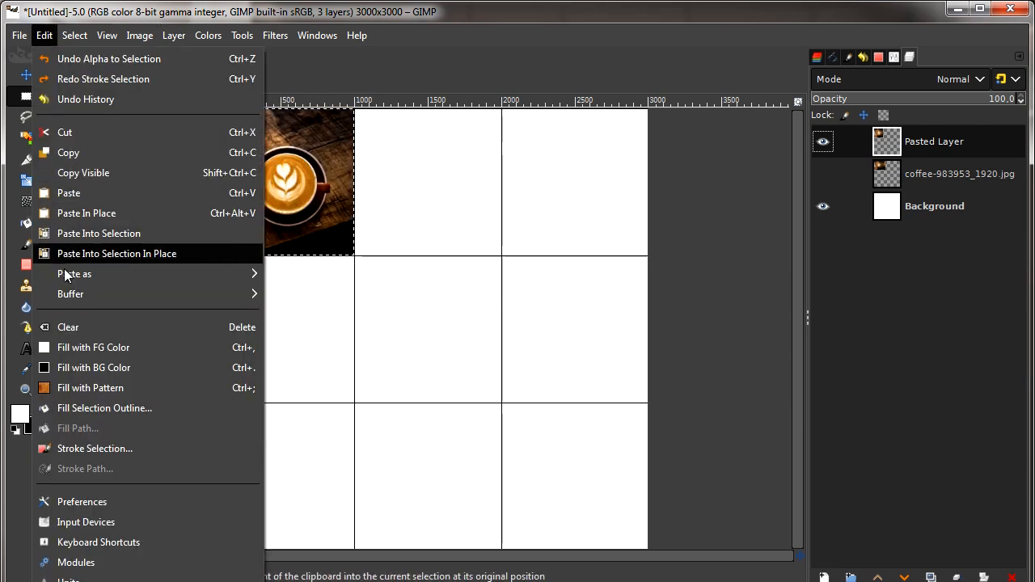
click(195, 443)
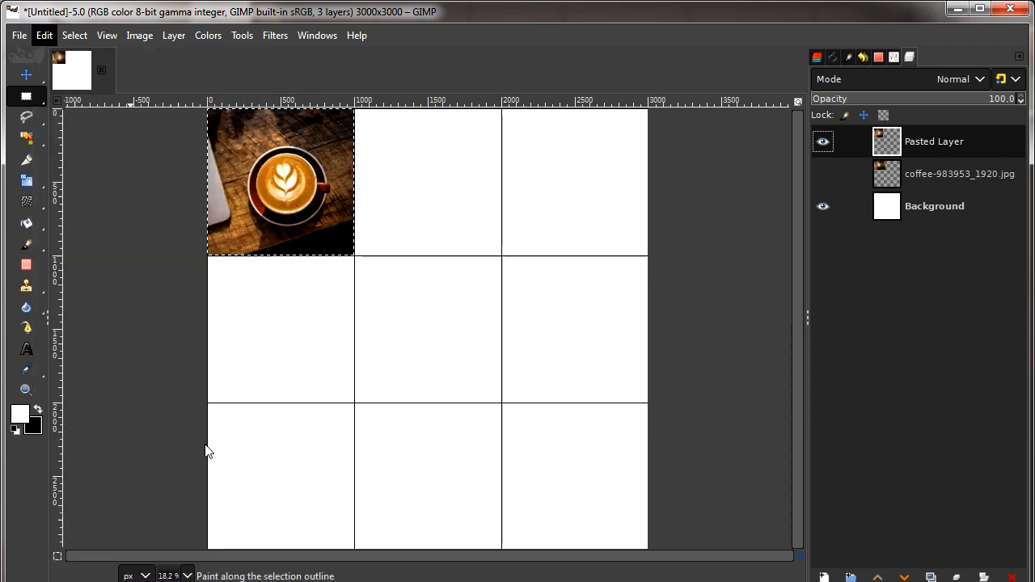
click(557, 449)
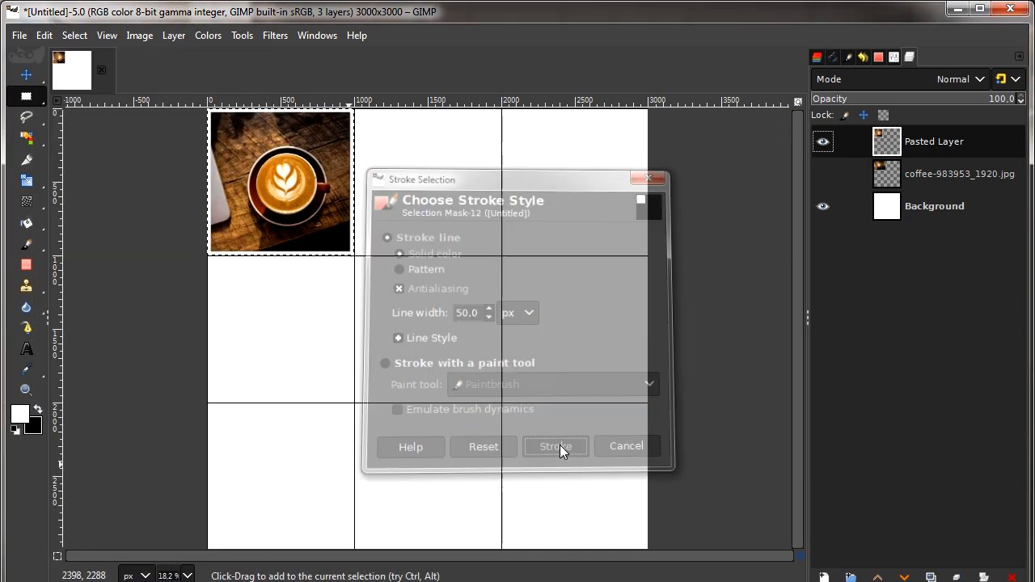
click(80, 41)
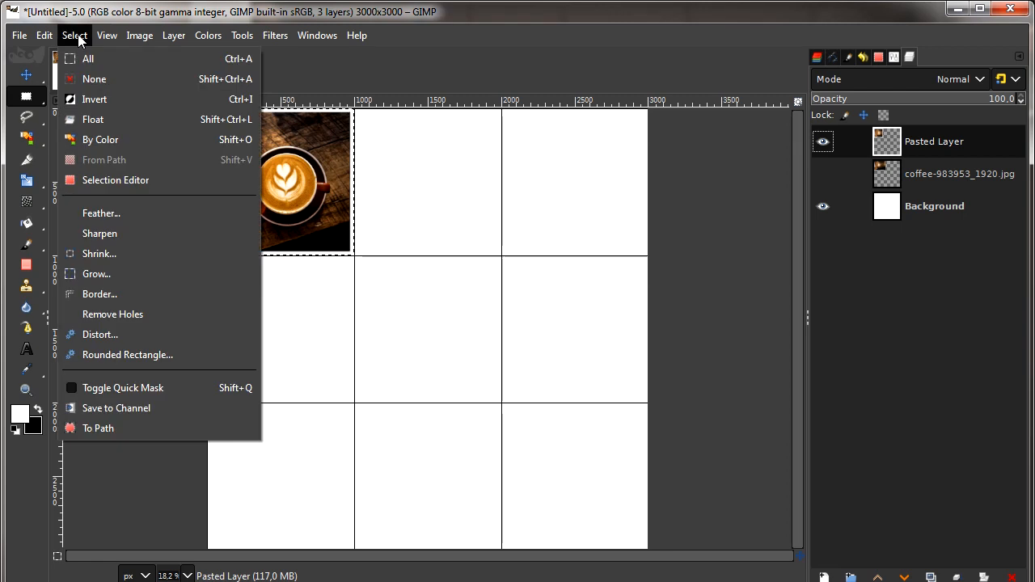
click(85, 81)
- Open coffee-1149035_1920.jpg as a new layer above the bordered cell
click(18, 34)
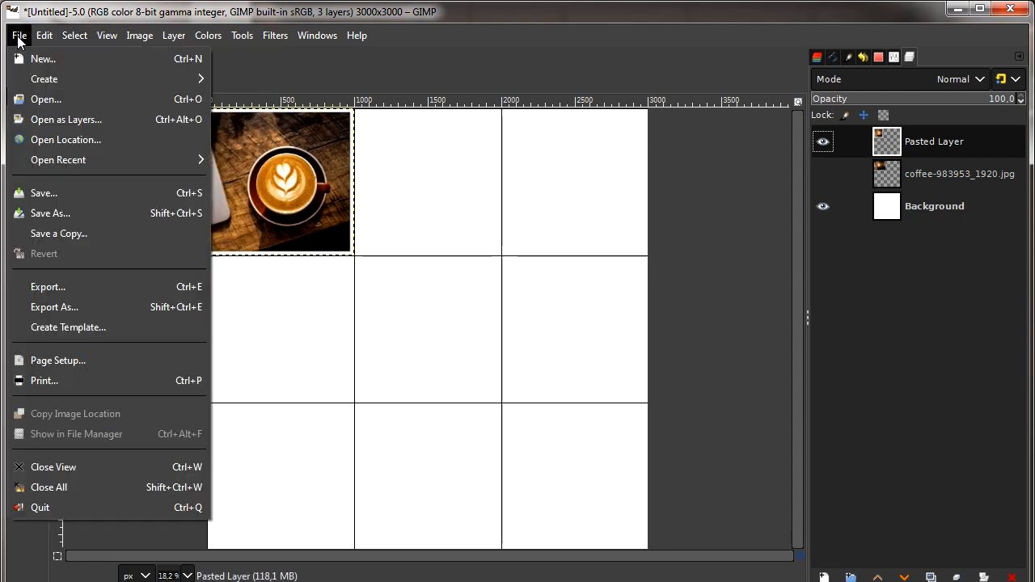
click(130, 121)
click(375, 220)
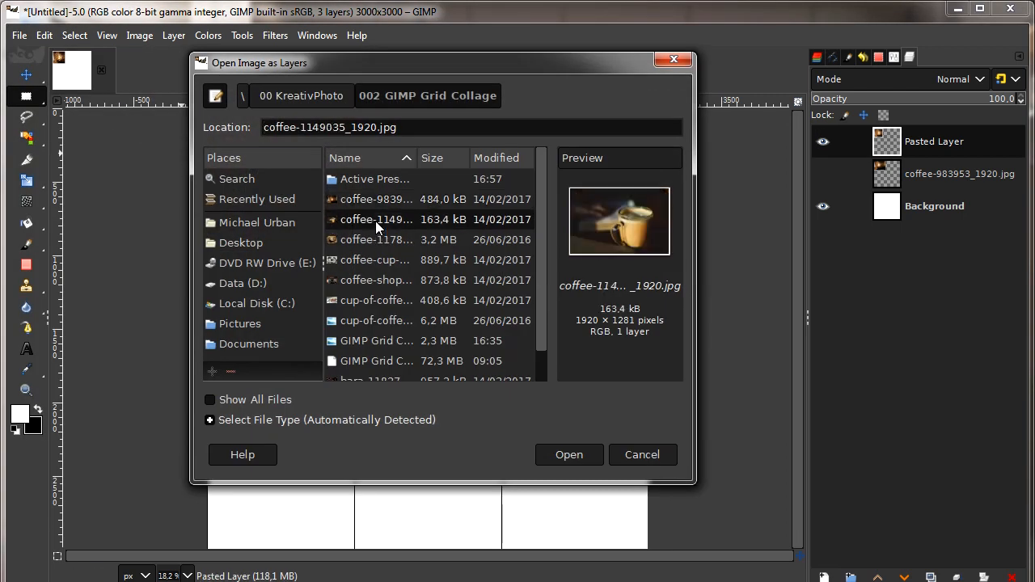
click(568, 455)
- Scale the coffee-1149035_1920.jpg layer to 1593 × 1063 px and move it over the upper-middle grid cell
mouse_move(26, 181)
click(121, 225)
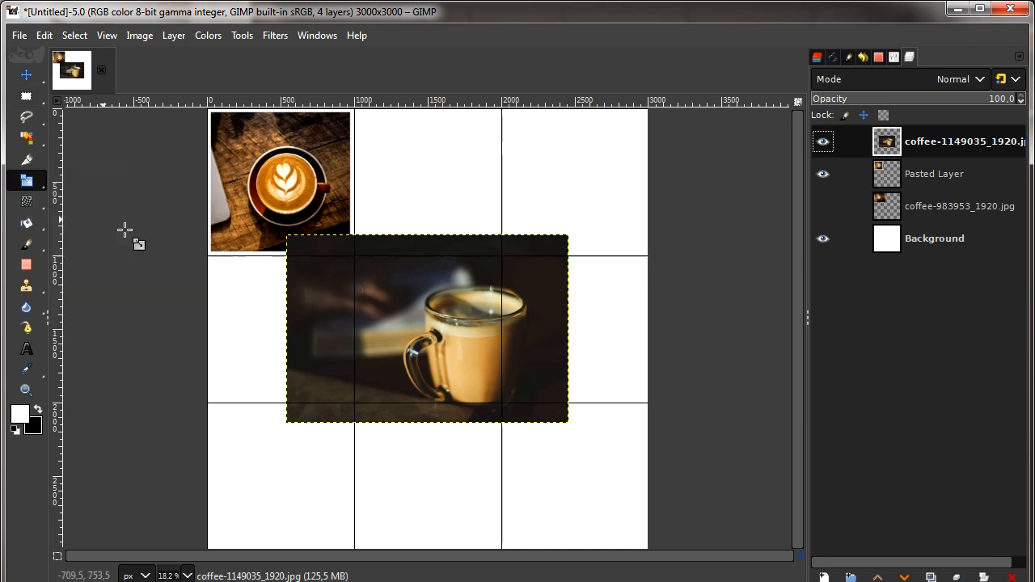
click(123, 230)
drag(683, 176, 683, 174)
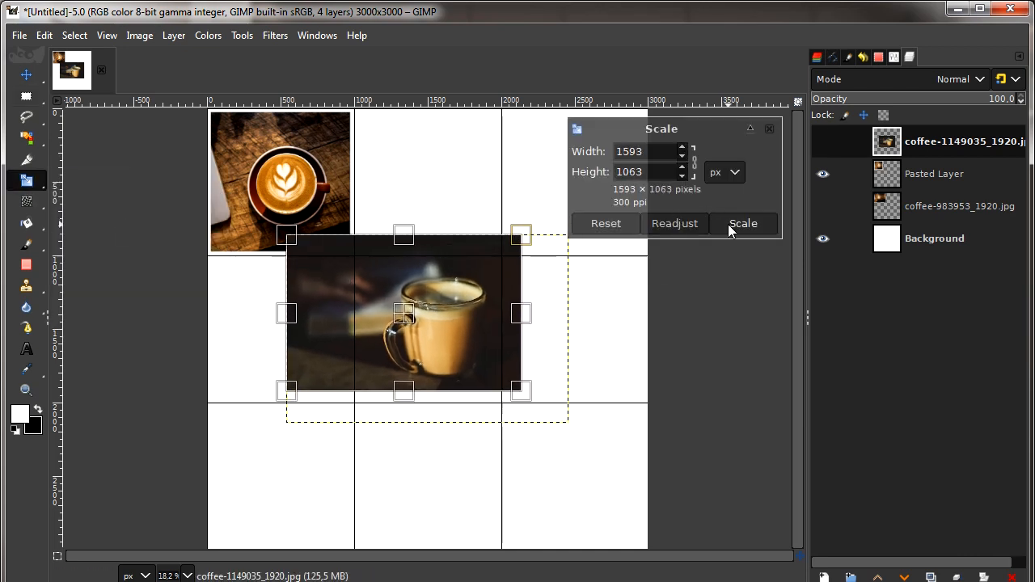
click(724, 224)
key(m)
drag(426, 354, 449, 229)
- Make a rectangular selection of the upper-middle grid cell and copy that part of the glass mug photo
click(26, 96)
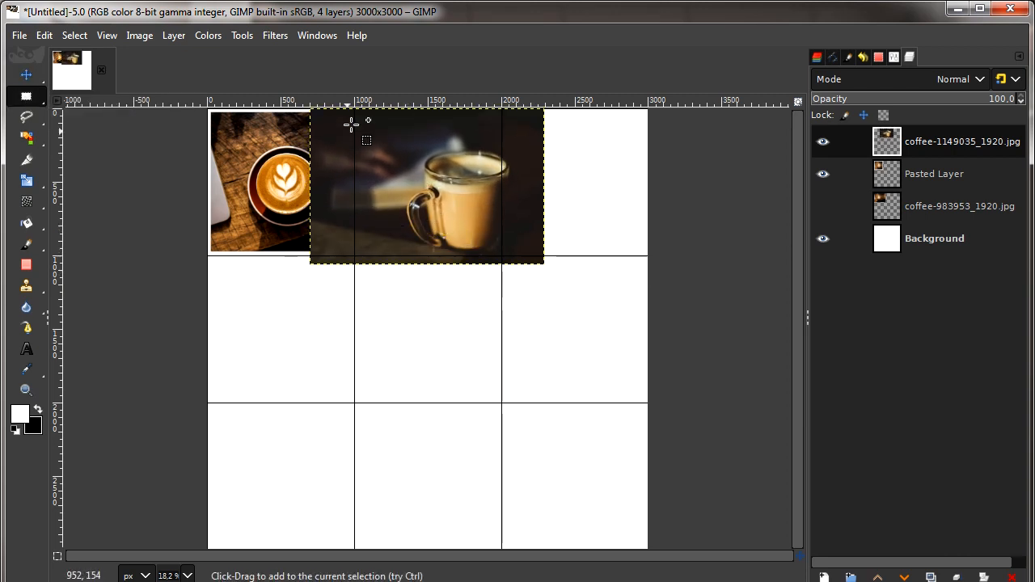
drag(354, 108, 502, 255)
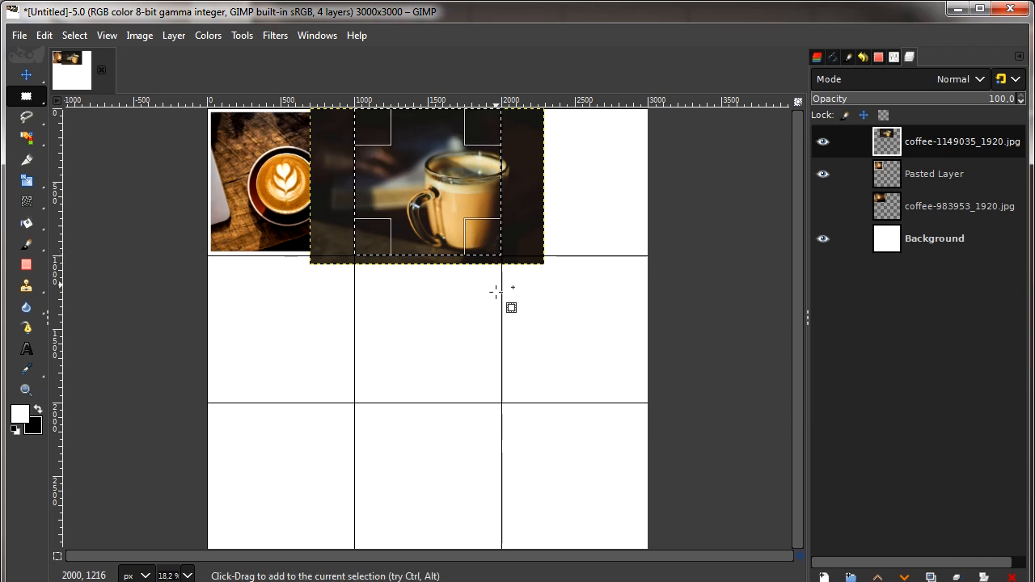
click(44, 38)
click(75, 154)
- Paste the copied upper-middle cell as a new layer and hide the coffee-1149035_1920.jpg layer
click(45, 36)
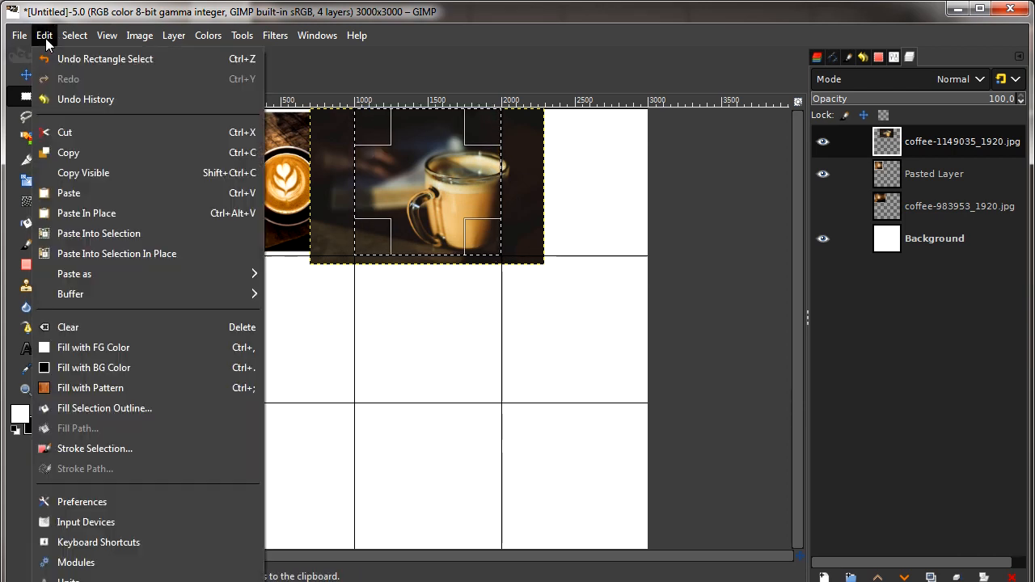
click(74, 195)
click(174, 36)
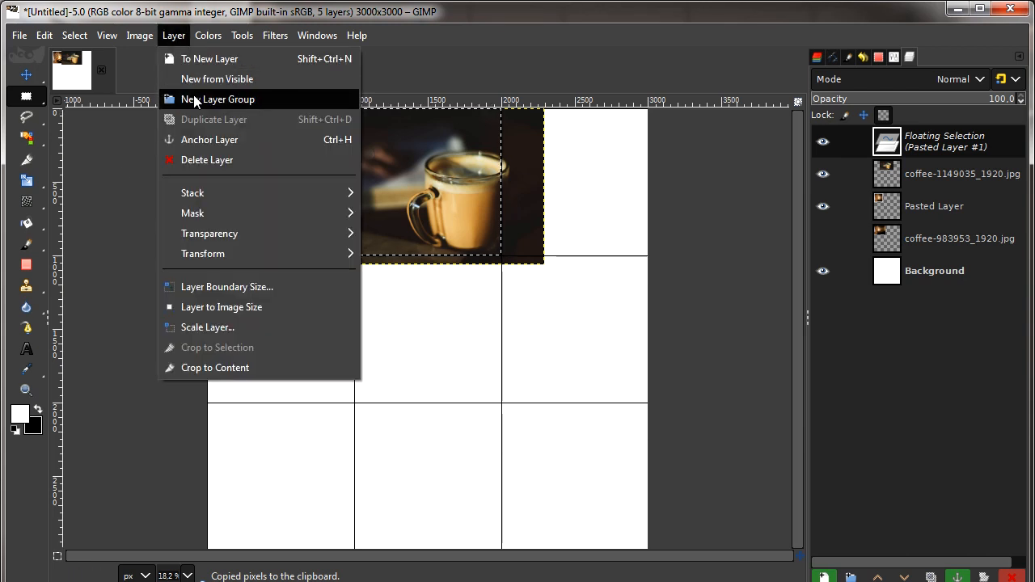
click(274, 59)
click(822, 174)
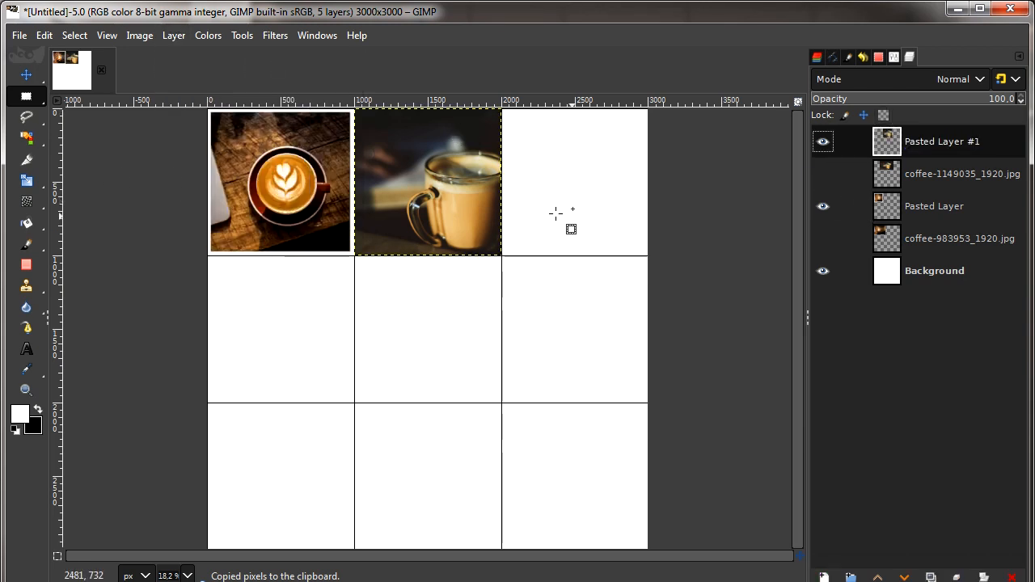
click(174, 35)
mouse_move(351, 214)
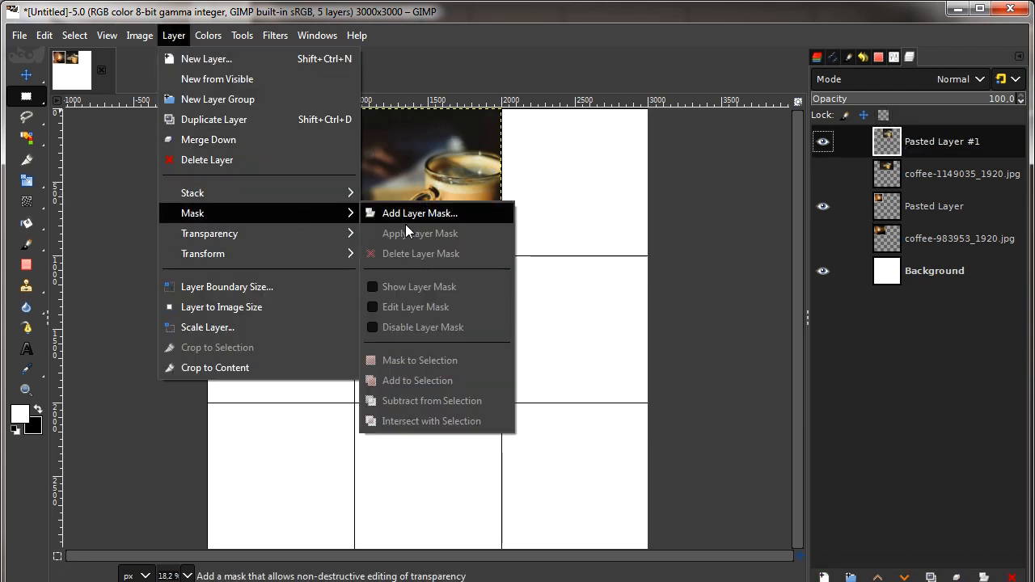
click(895, 167)
click(886, 178)
click(890, 148)
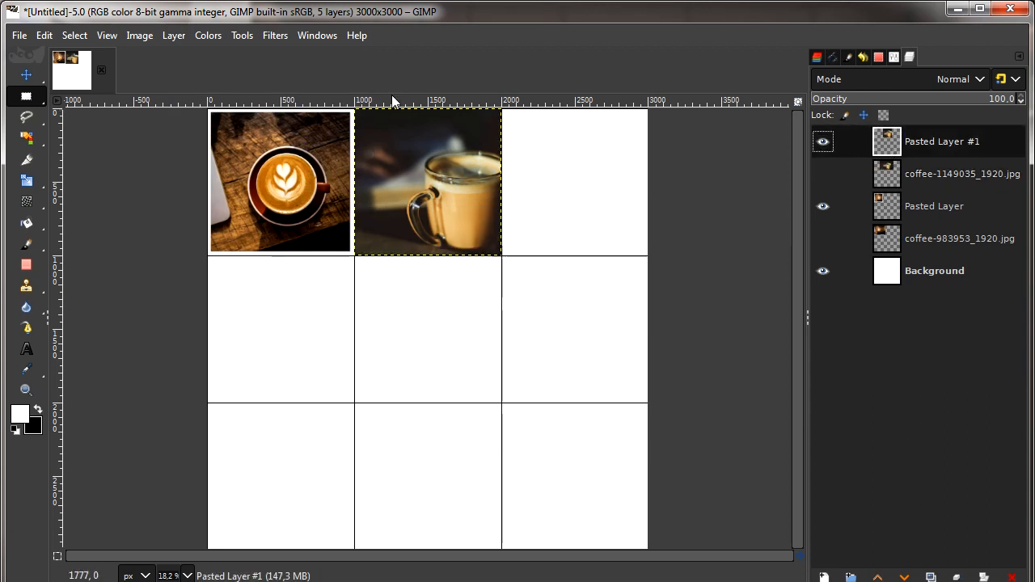
- Give the upper-middle cell layer a white border by stroking its alpha selection with a 50 px line, and clear the selection
click(172, 35)
mouse_move(206, 232)
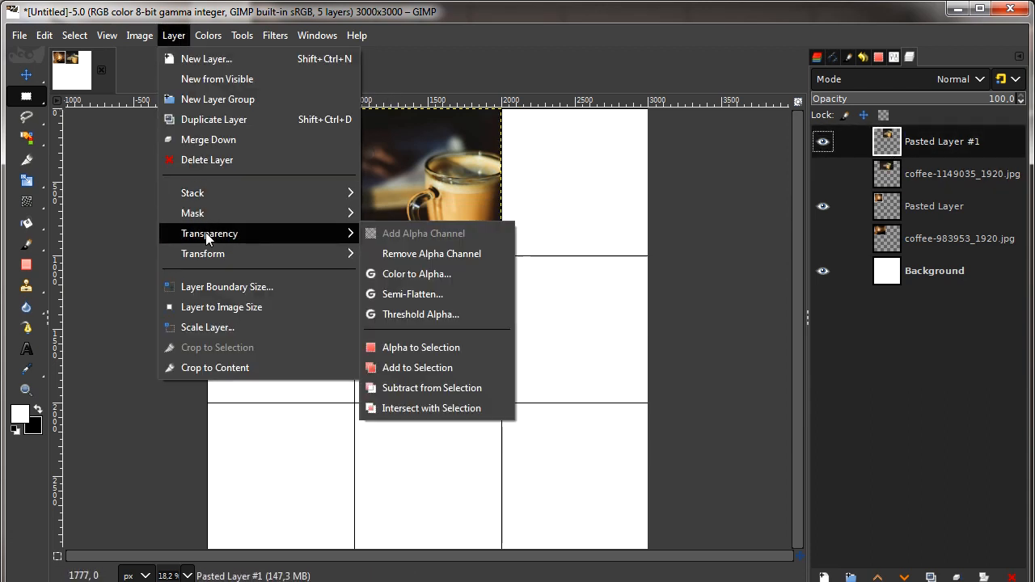
click(475, 348)
click(43, 35)
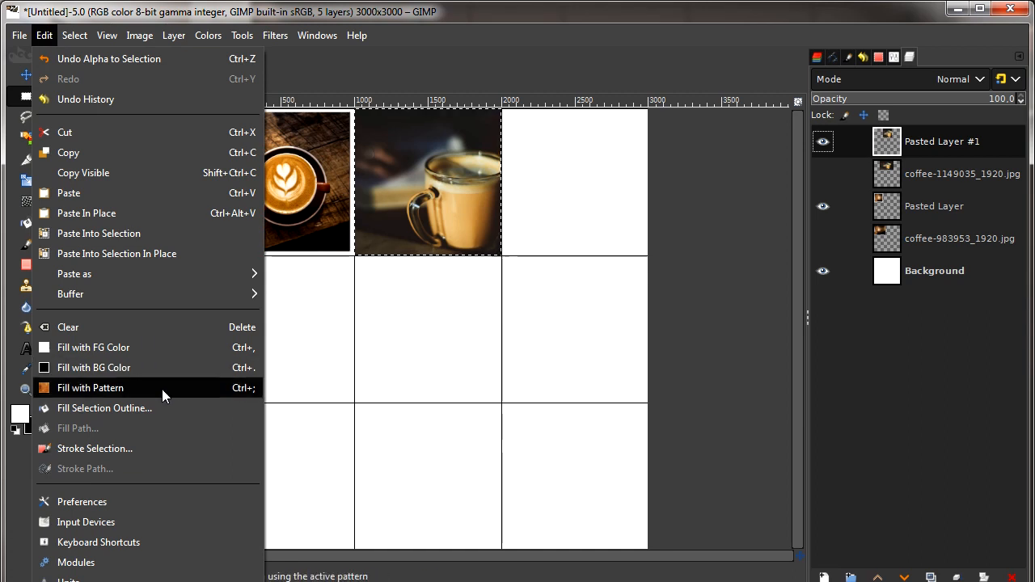
click(180, 447)
click(561, 450)
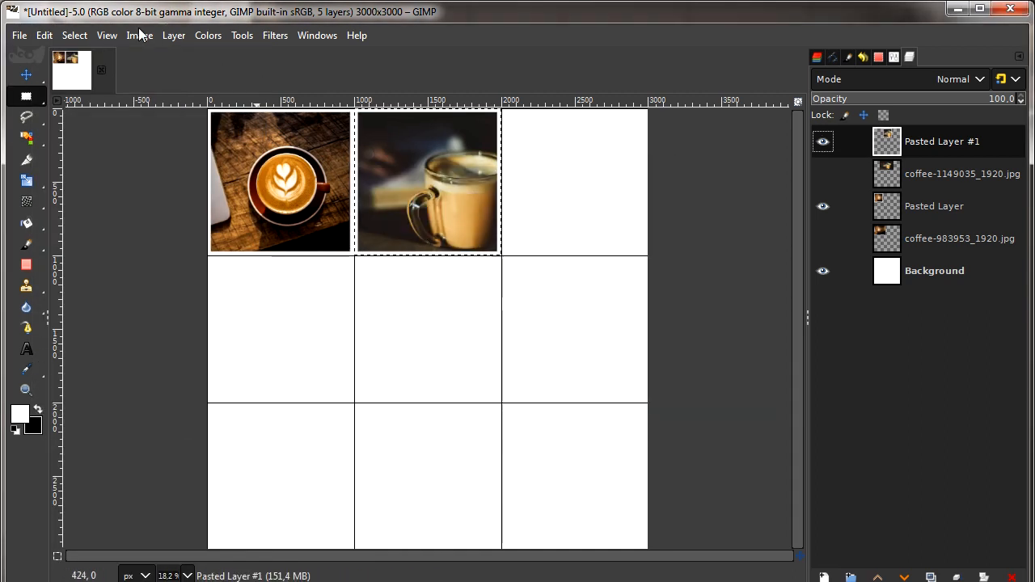
click(74, 36)
click(75, 35)
- Open coffee-1178879.jpg as a new layer above the bordered upper-middle cell
click(19, 35)
click(81, 118)
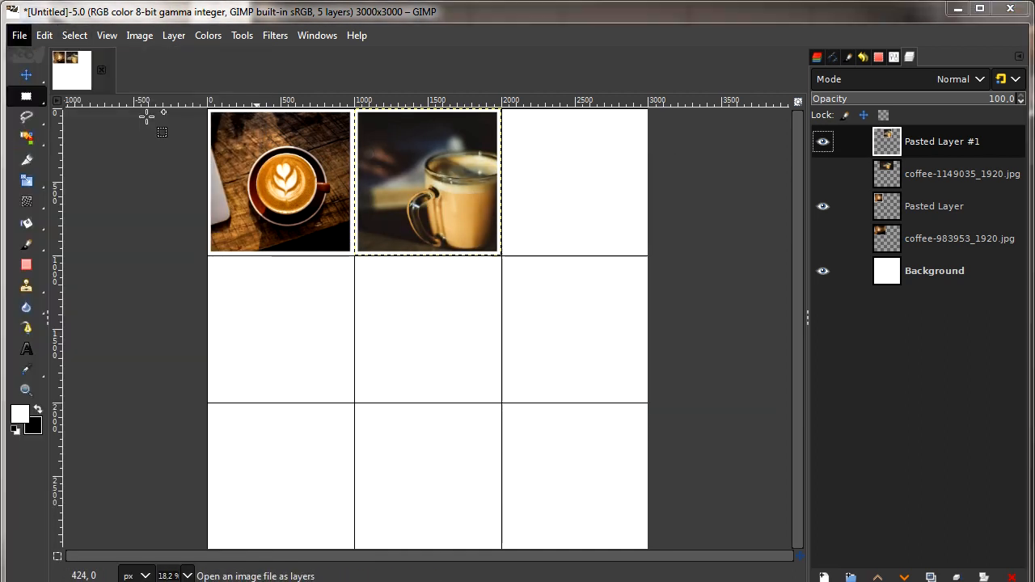
click(384, 241)
click(569, 455)
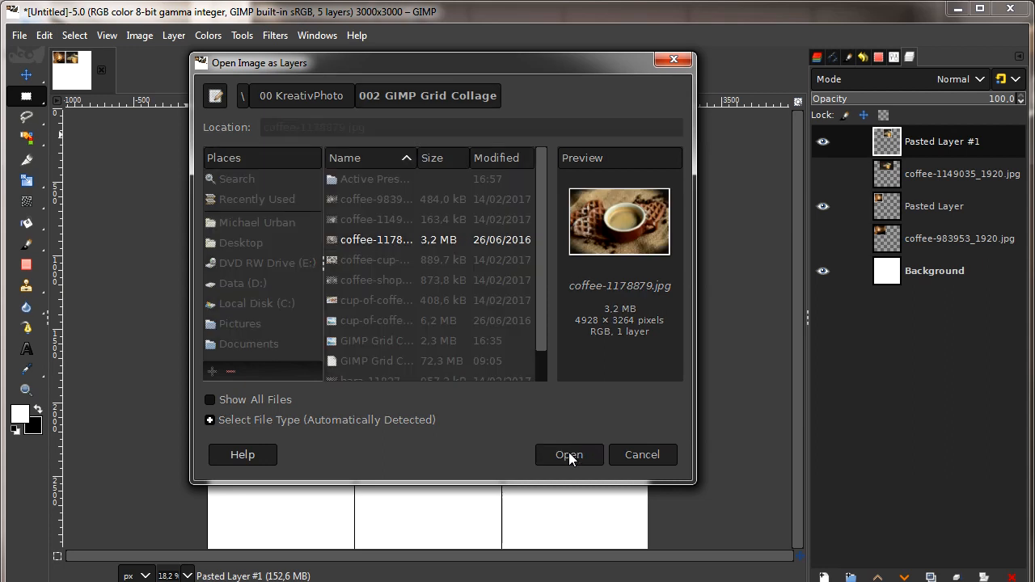
- Scale the coffee-1178879.jpg layer to 1500 × 994 px and move it over the upper-right grid cell
mouse_move(26, 181)
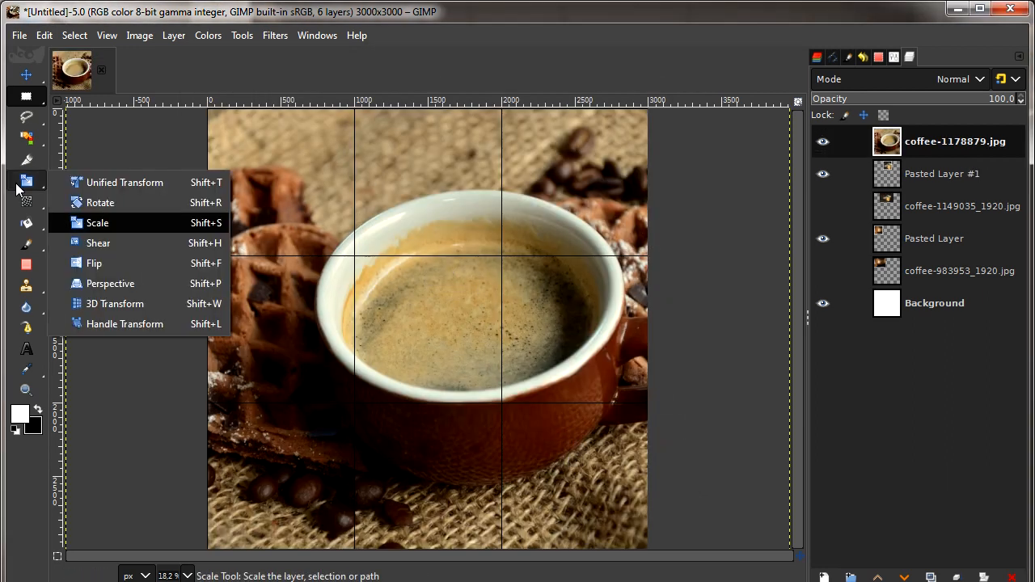
click(128, 216)
click(485, 324)
click(682, 176)
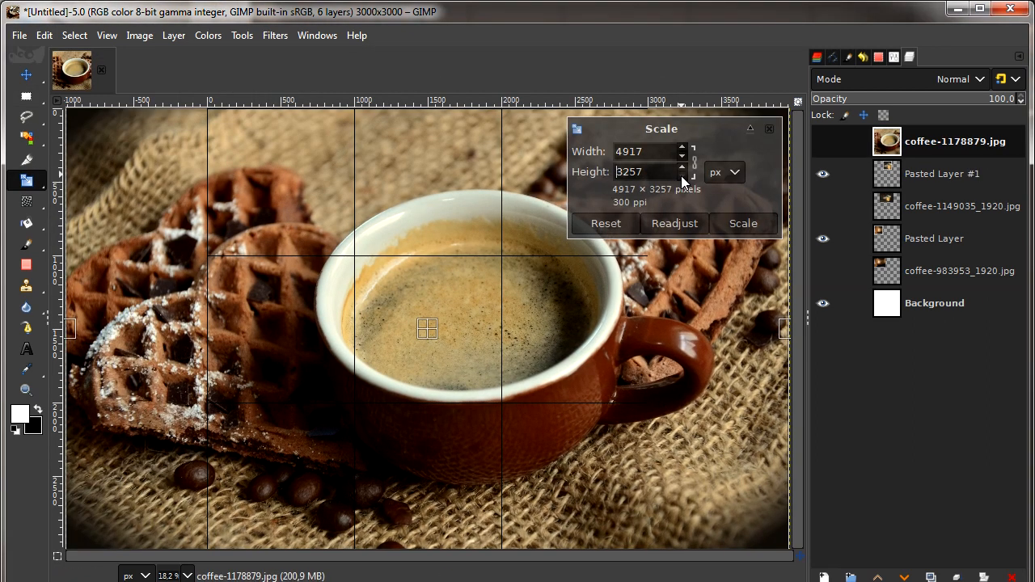
text(1000)
key(Return)
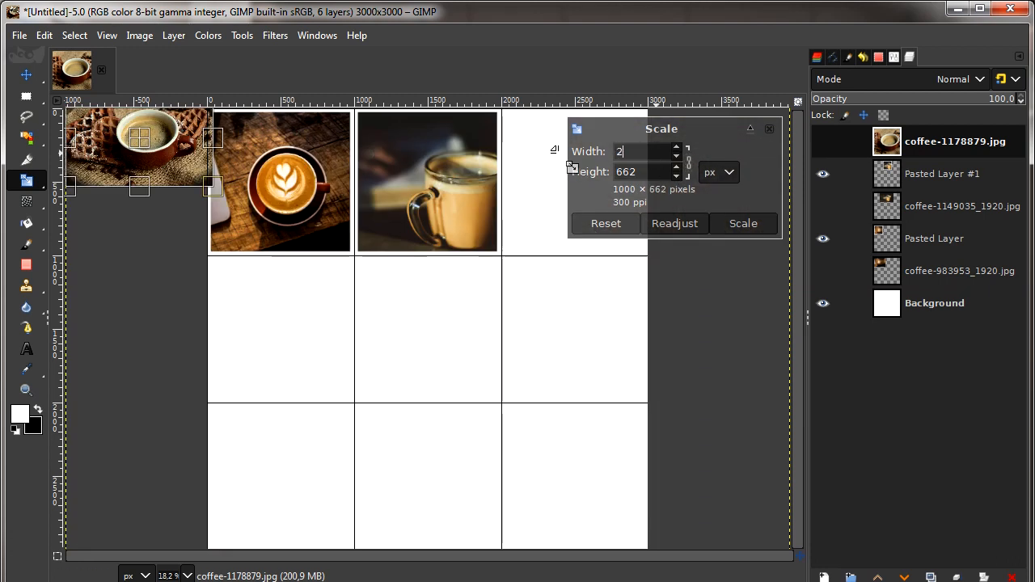
key(Return)
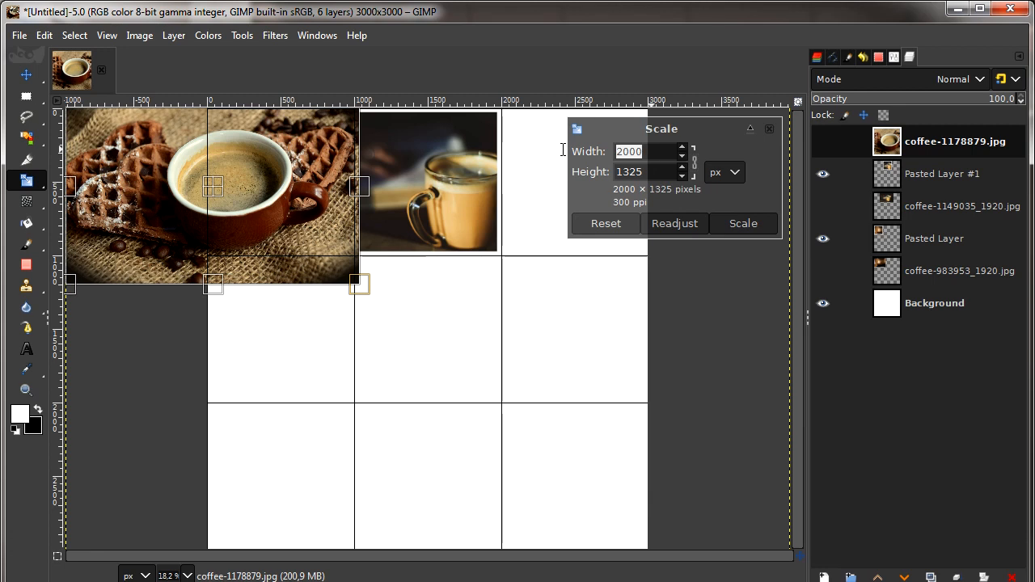
key(Return)
click(743, 223)
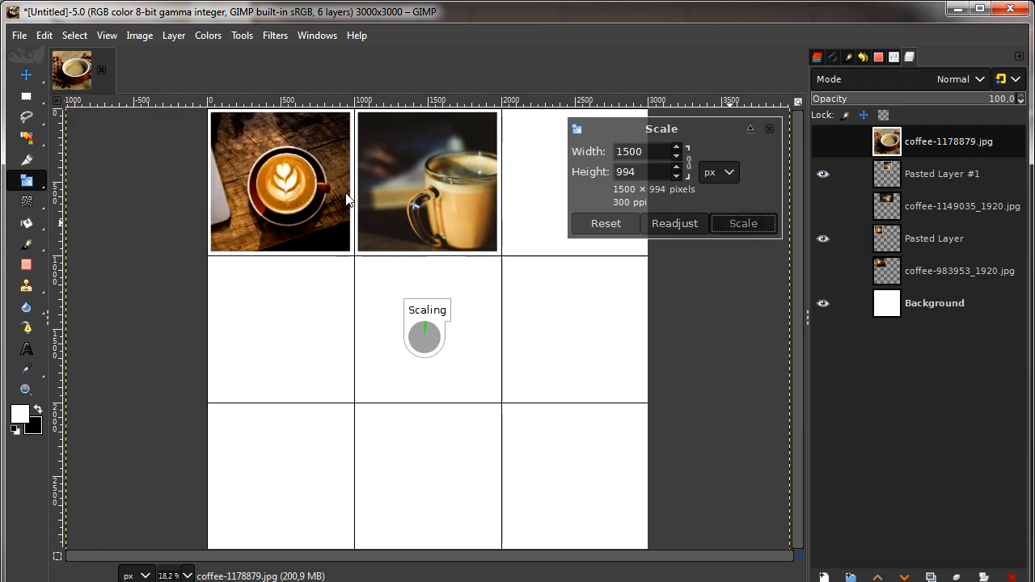
click(25, 75)
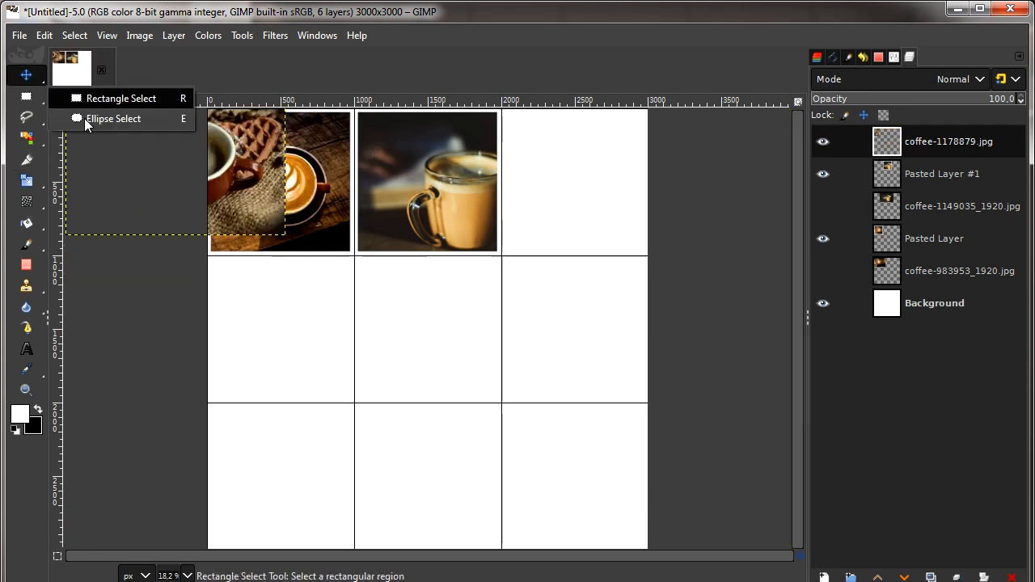
drag(234, 178, 636, 197)
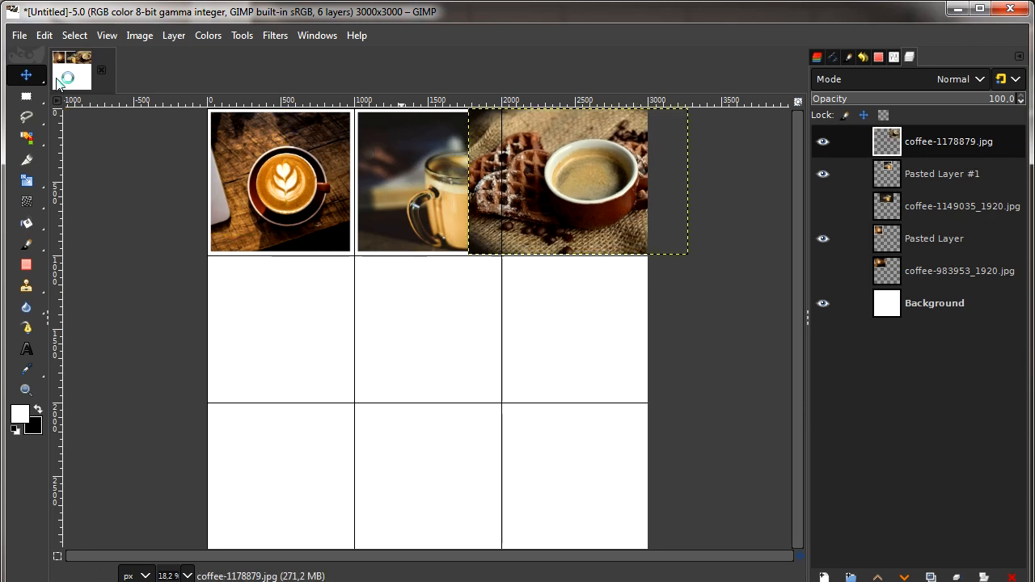
- Make a rectangular selection of the upper-right grid cell and copy that part of the waffle and coffee photo
click(26, 95)
drag(503, 109, 648, 256)
click(44, 35)
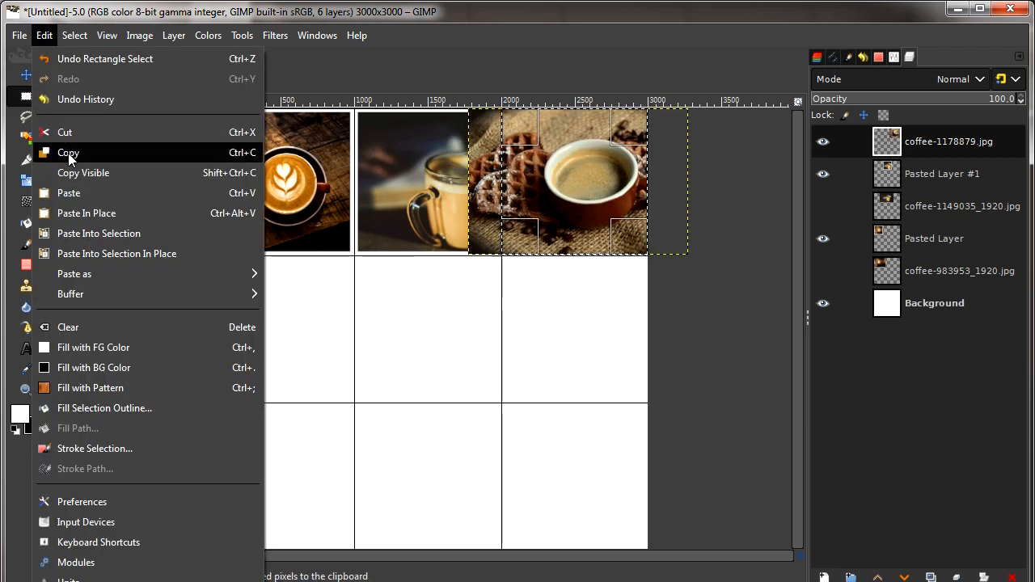
click(68, 152)
- Paste the copied upper-right cell as a new layer and hide the coffee-1178879.jpg layer
click(43, 35)
click(78, 192)
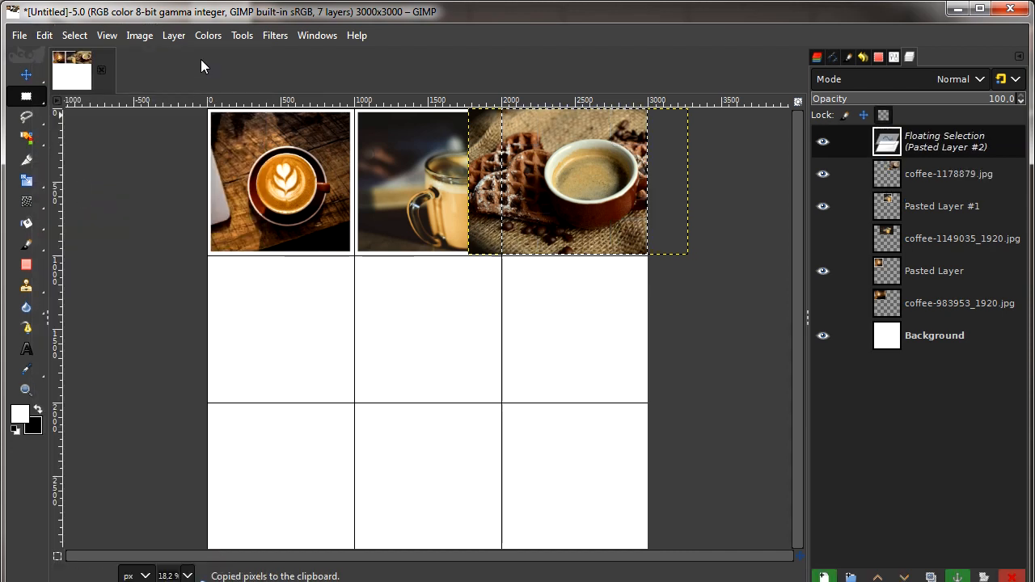
click(174, 35)
click(277, 63)
click(823, 174)
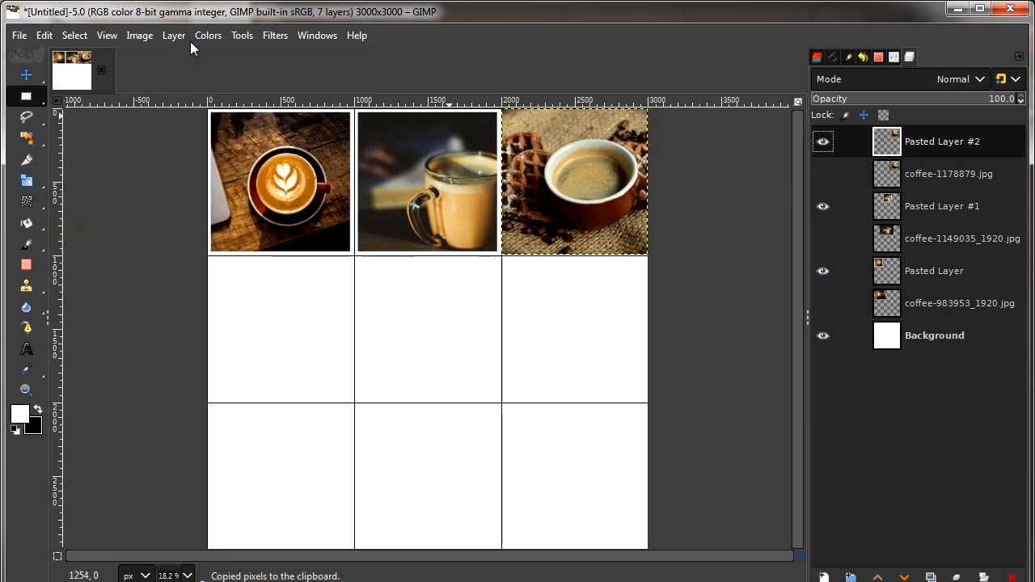
- Give the upper-right cell layer a white border by stroking its alpha selection with a 50 px solid line, and clear the selection
click(177, 35)
mouse_move(204, 233)
click(404, 348)
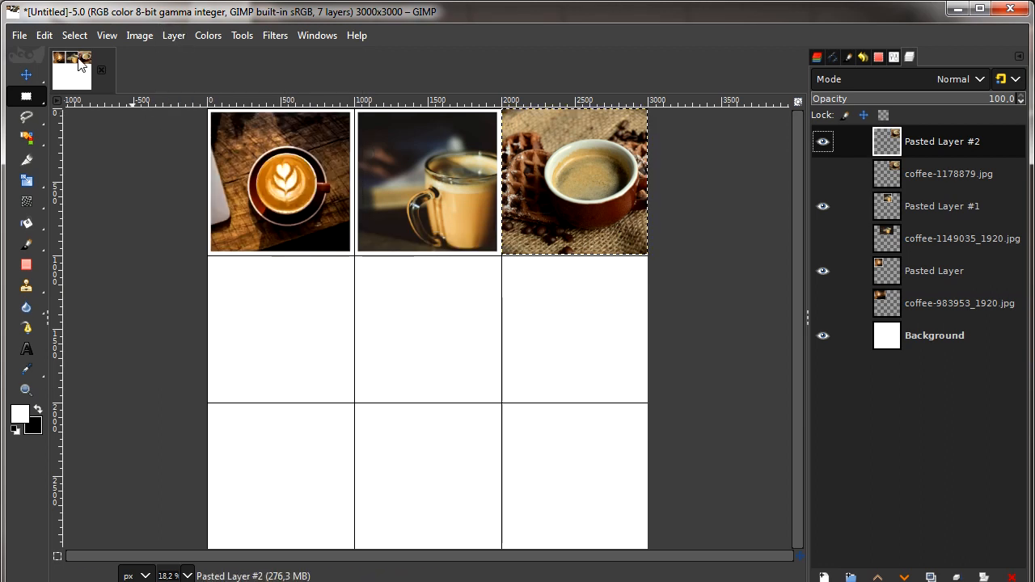
click(44, 34)
click(127, 450)
click(554, 447)
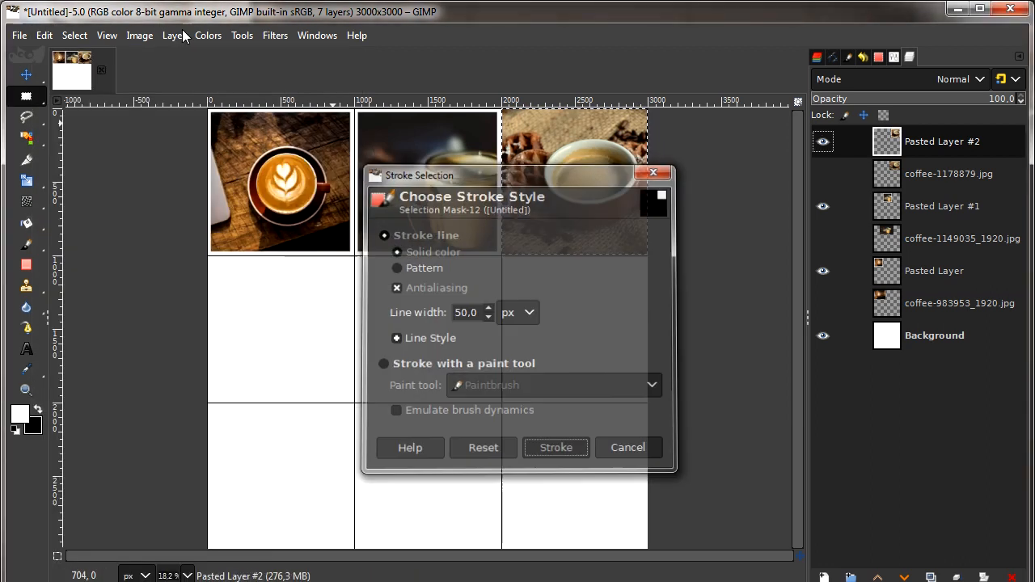
click(75, 35)
click(93, 78)
- Open coffee-cup-1081711_1920.jpg as a new layer above the bordered upper-right cell
click(19, 36)
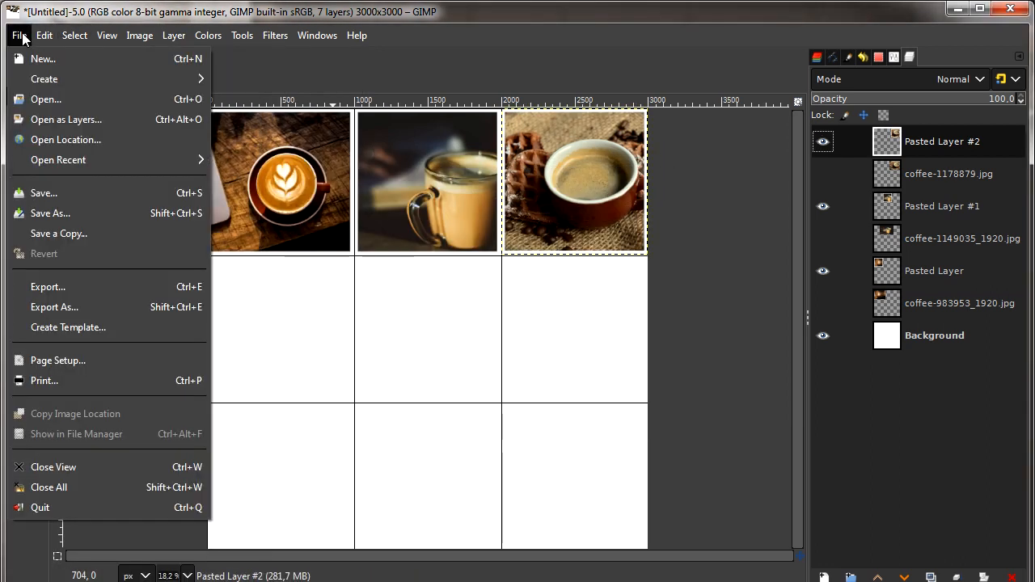
click(117, 123)
click(375, 261)
click(543, 453)
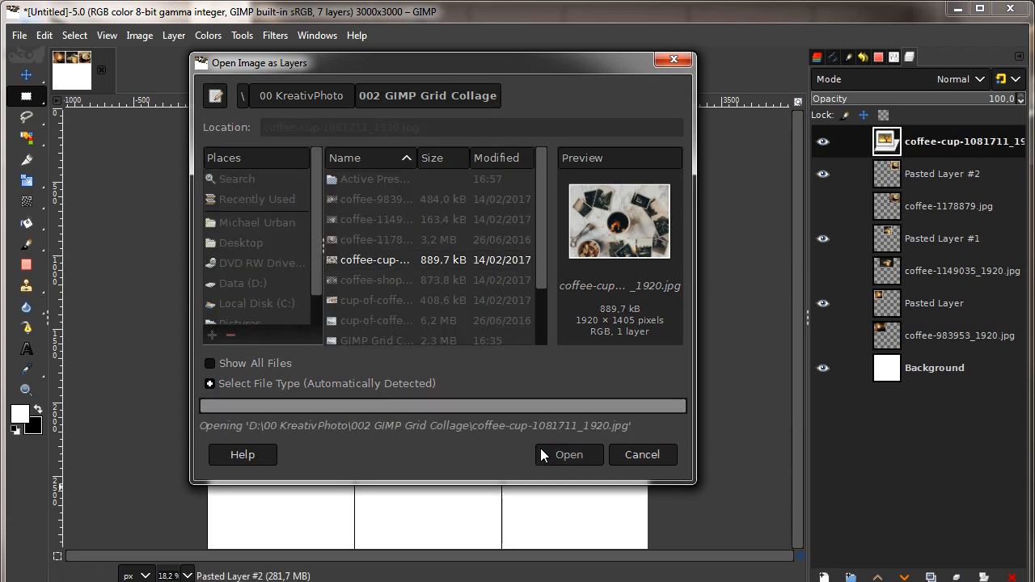
- Scale the coffee-cup-1081711_1920.jpg layer down proportionally to slightly taller than a cell and move it over the middle-left grid cell
mouse_move(24, 185)
click(97, 223)
click(224, 272)
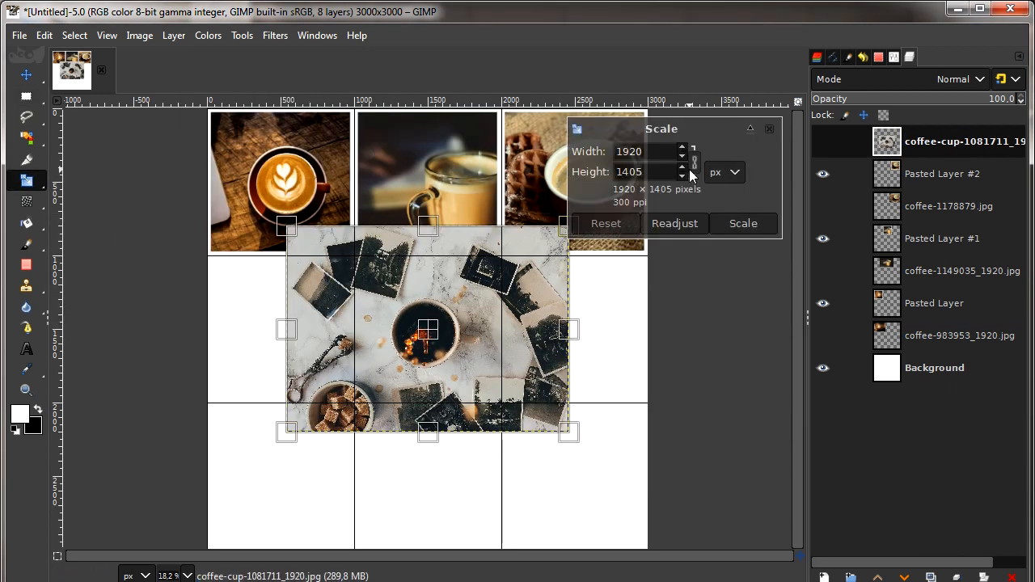
click(682, 176)
click(682, 175)
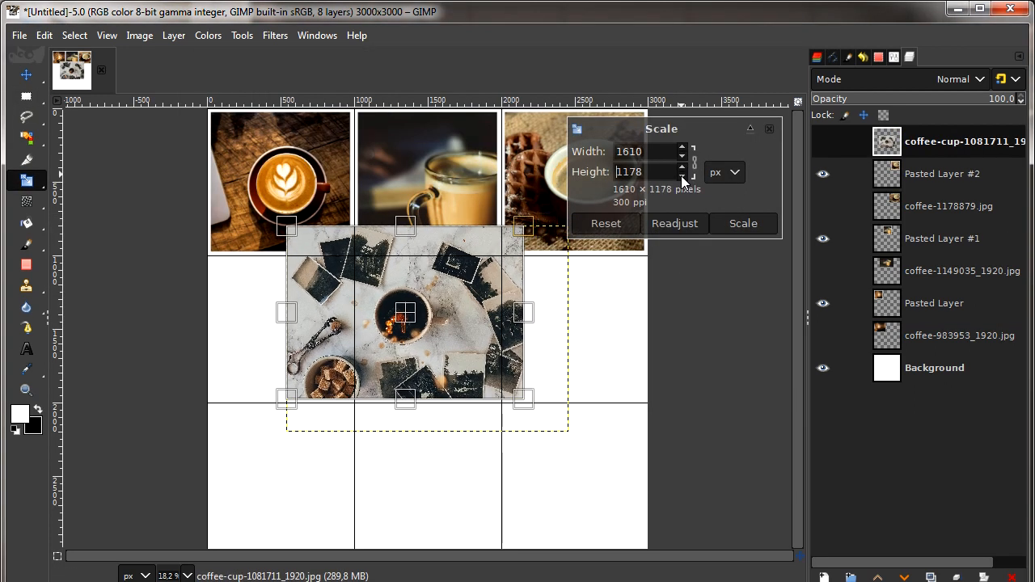
click(735, 224)
click(26, 74)
drag(428, 341, 302, 361)
- Make a rectangular selection of the middle-left grid cell and copy that part of the coffee cup photo
click(26, 96)
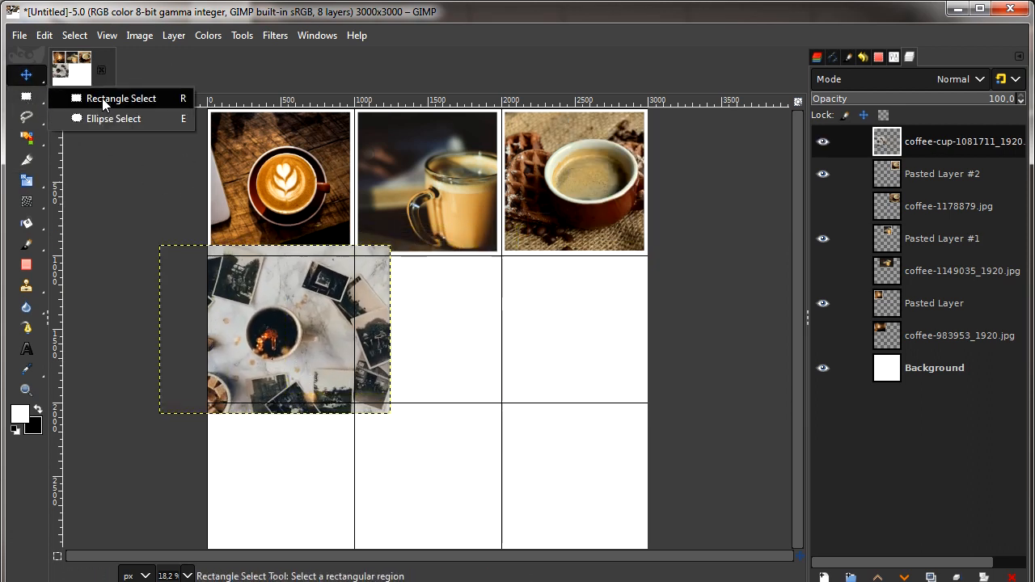
drag(207, 257, 354, 403)
click(44, 36)
click(70, 153)
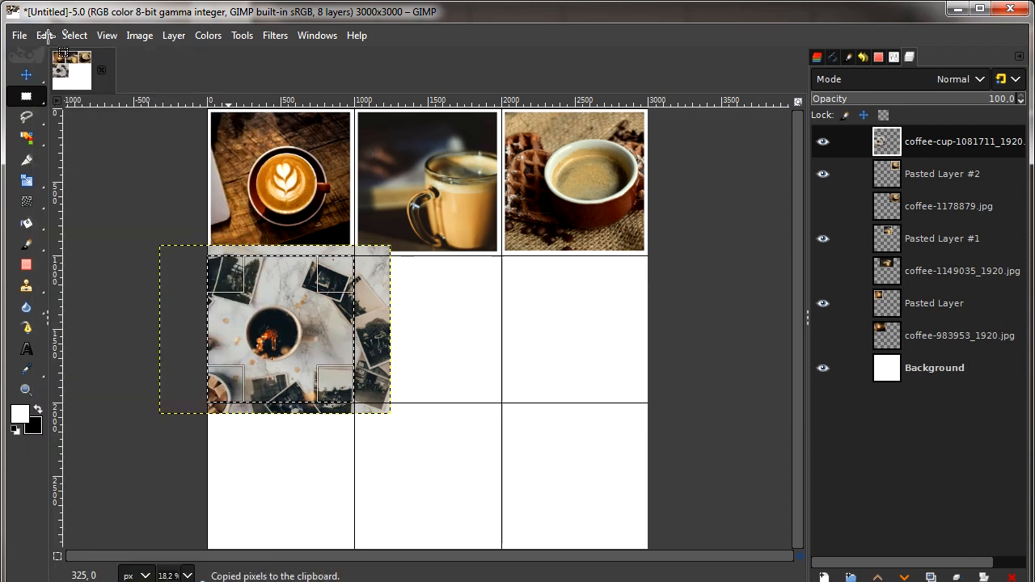
- Paste the copied middle-left cell as a new layer and hide the coffee-cup-1081711_1920.jpg layer
click(45, 35)
click(88, 191)
click(174, 36)
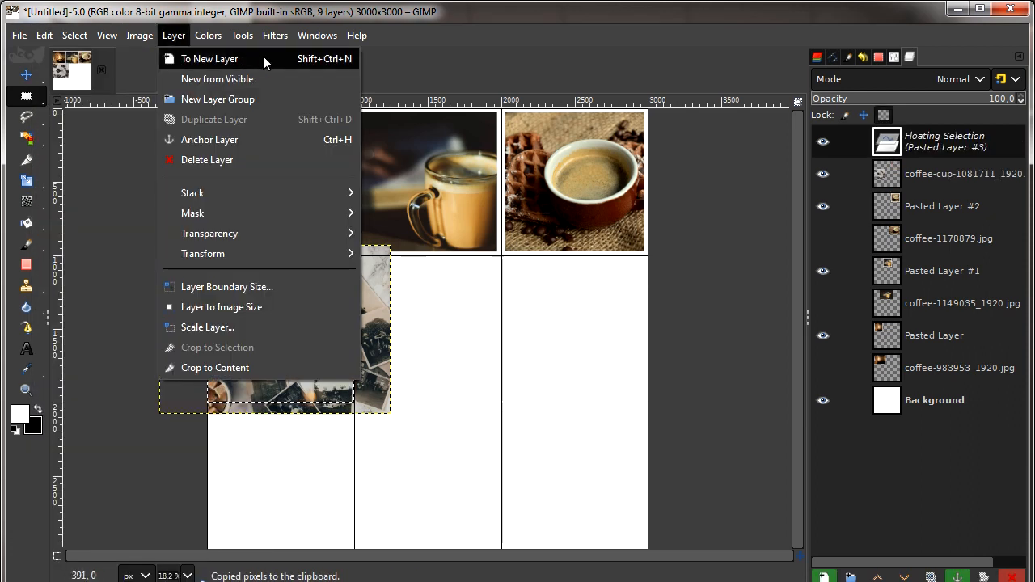
click(208, 55)
- Select the alpha of the pasted middle-left cell layer and stroke the selection with a white border
click(171, 35)
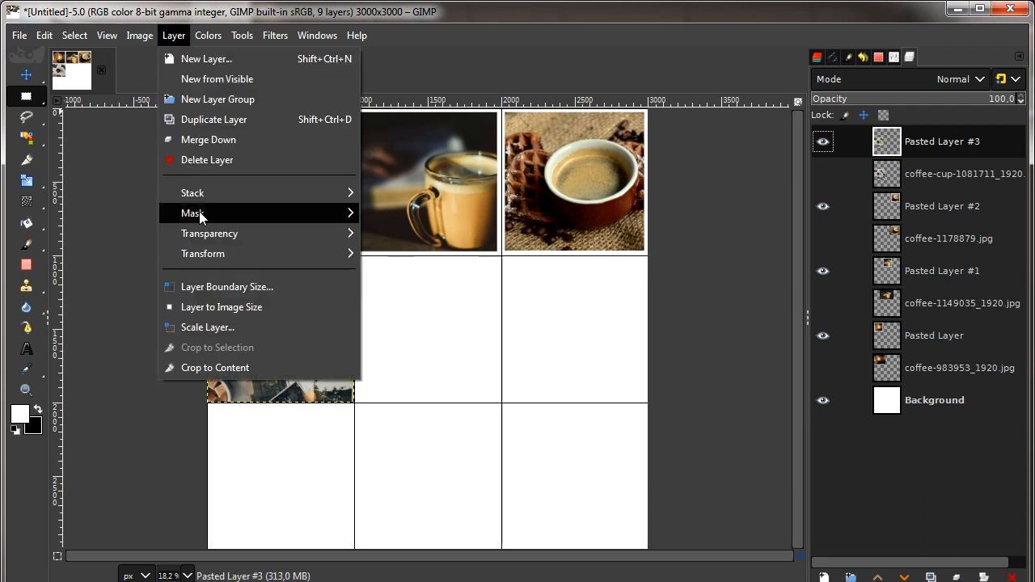
mouse_move(242, 231)
click(447, 345)
click(52, 39)
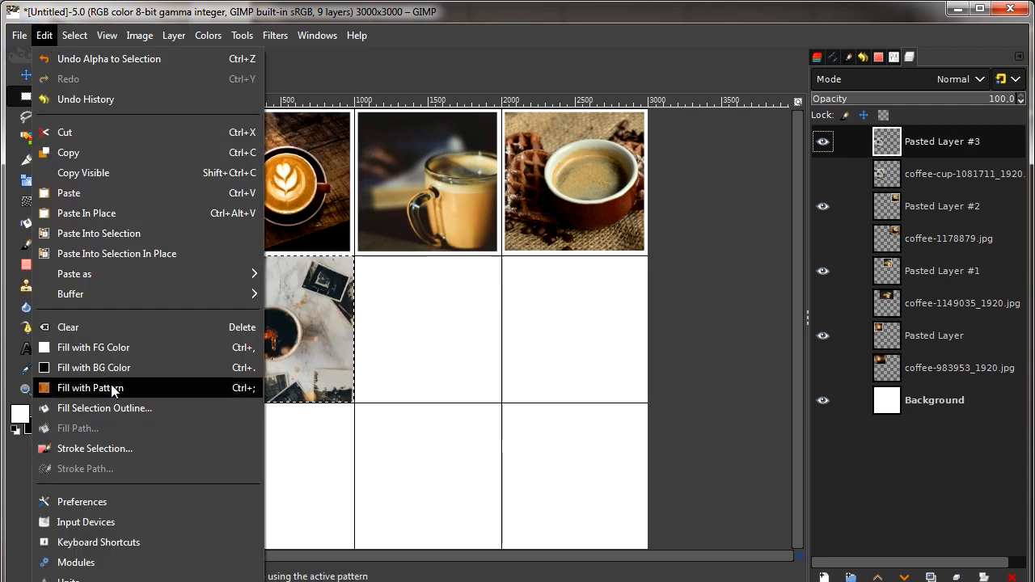
click(116, 449)
click(555, 446)
- Clear the selection and open coffee-shop-1149155_1920.jpg as a new layer above the bordered middle-left cell
click(75, 36)
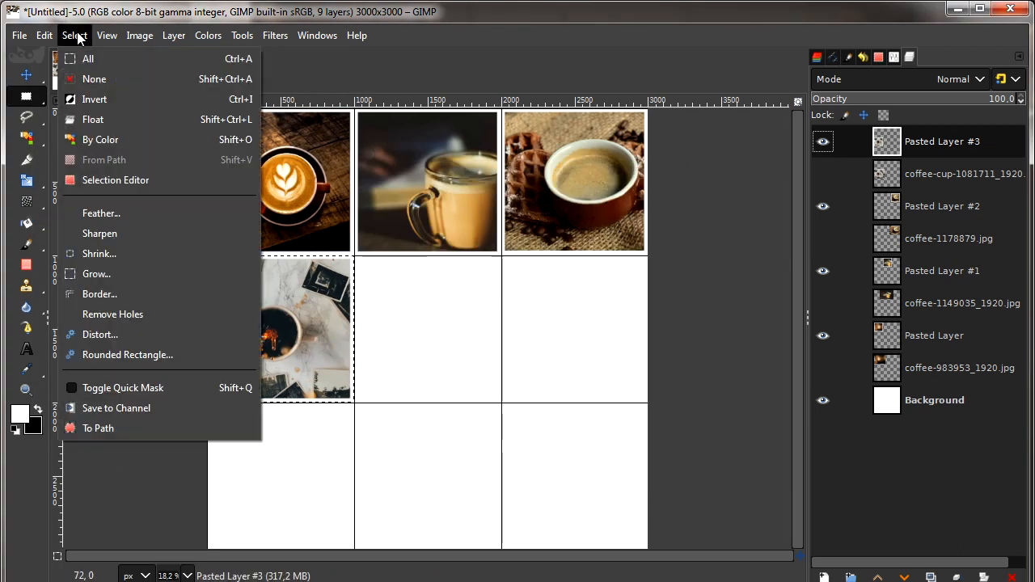
mouse_move(20, 36)
click(128, 119)
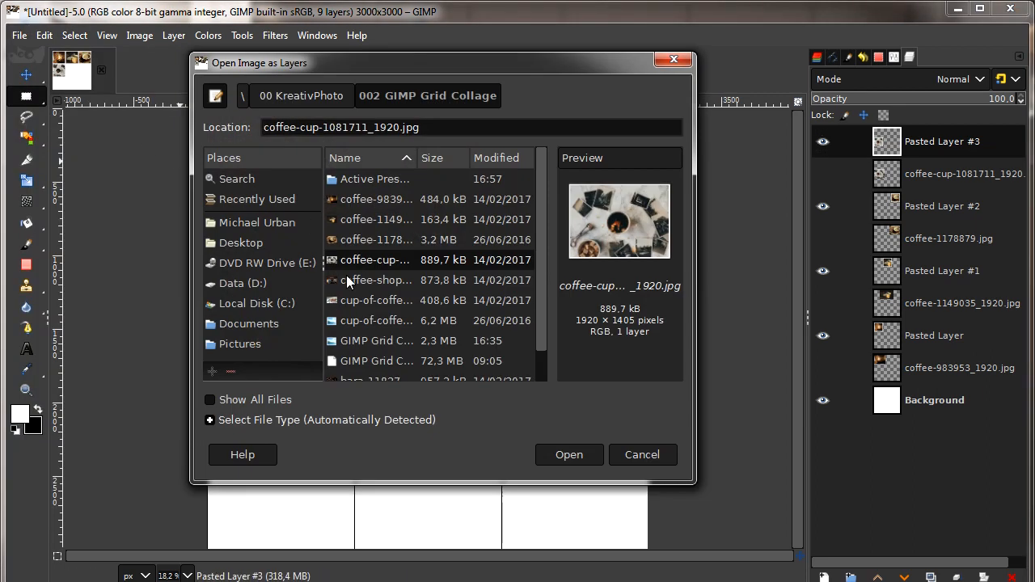
click(364, 280)
click(538, 450)
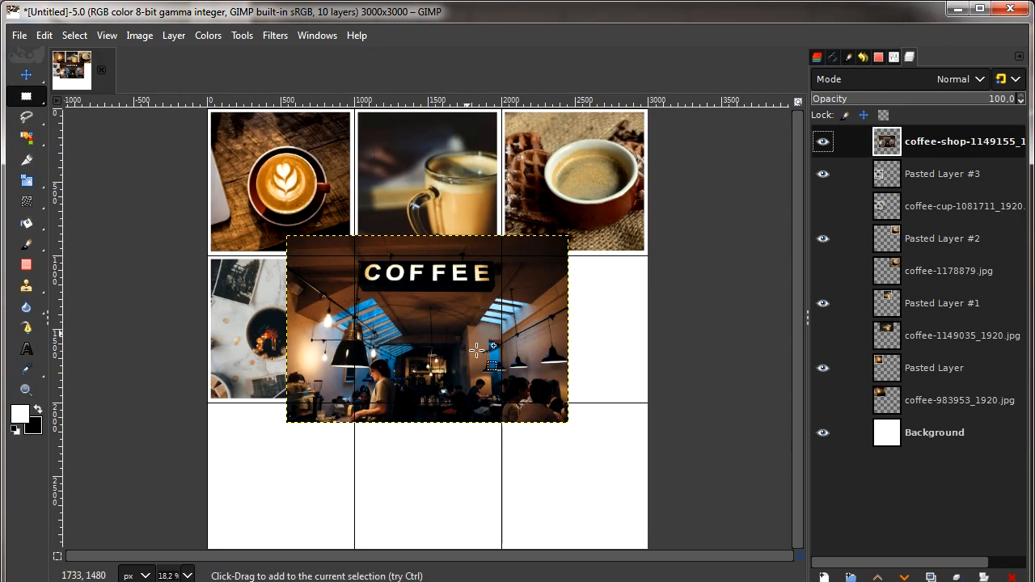
- Scale the coffee-shop-1149155_1920.jpg layer proportionally to 1604 × 1065 px and move it over the center grid cell
right_click(30, 180)
click(115, 224)
click(549, 339)
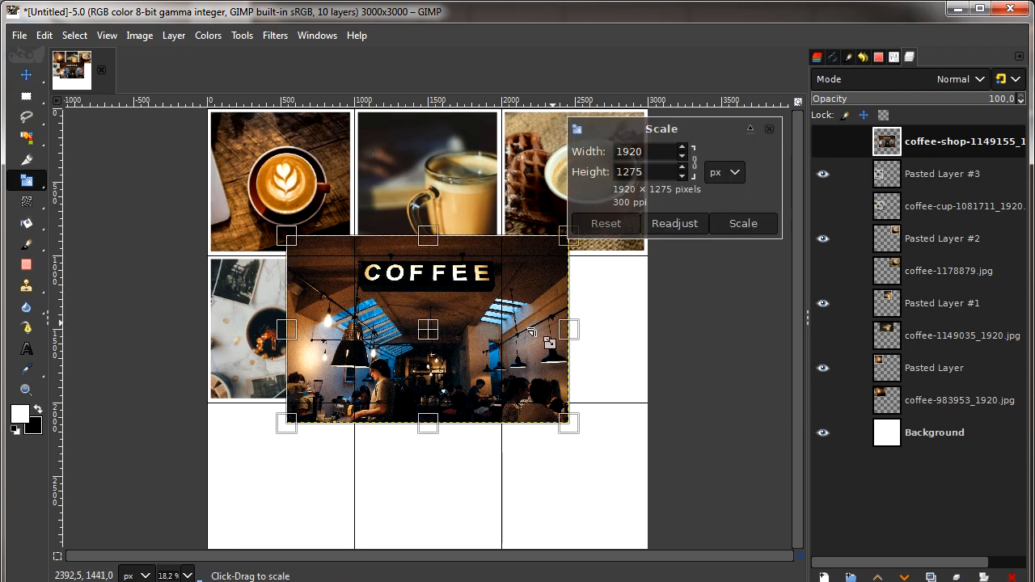
click(682, 176)
click(719, 226)
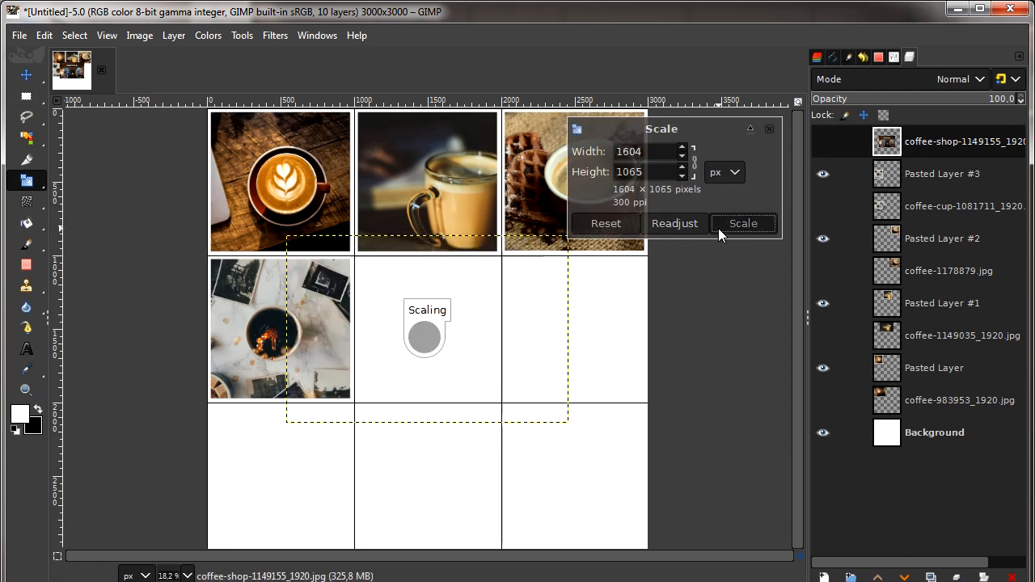
click(36, 82)
drag(410, 310, 433, 332)
- Make a rectangular selection of the center grid cell and copy that part of the coffee shop photo
mouse_move(26, 96)
click(87, 97)
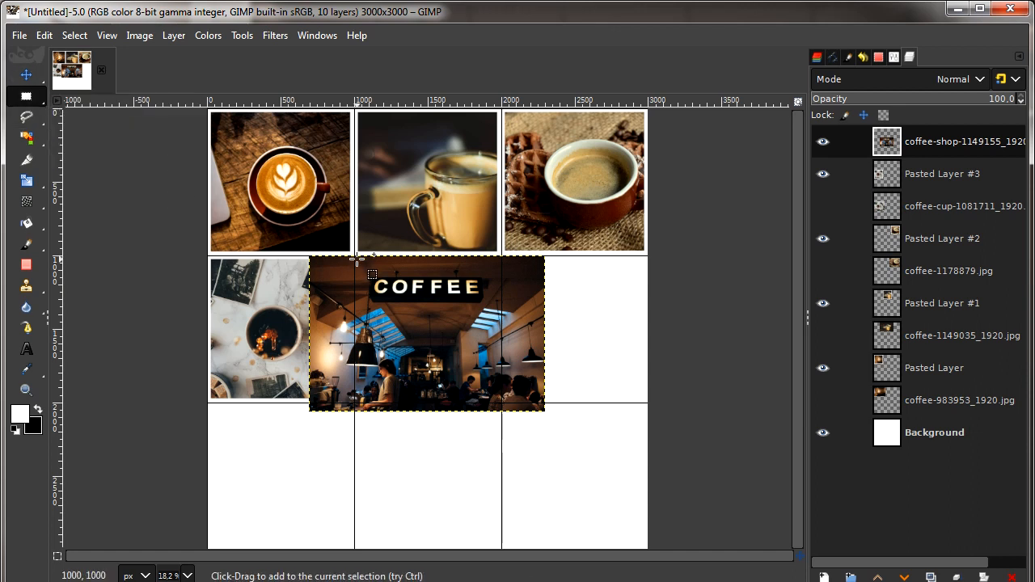
drag(354, 257, 444, 325)
drag(505, 396, 505, 397)
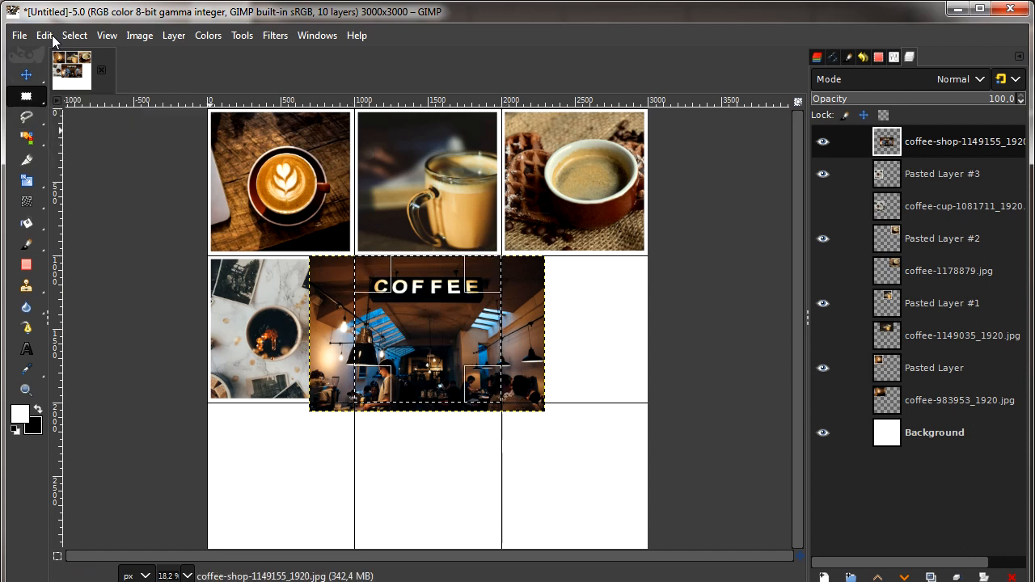
click(46, 36)
click(87, 152)
- Paste the copied center cell as a new layer and hide the coffee-shop-1149155_1920.jpg layer
click(45, 36)
click(70, 193)
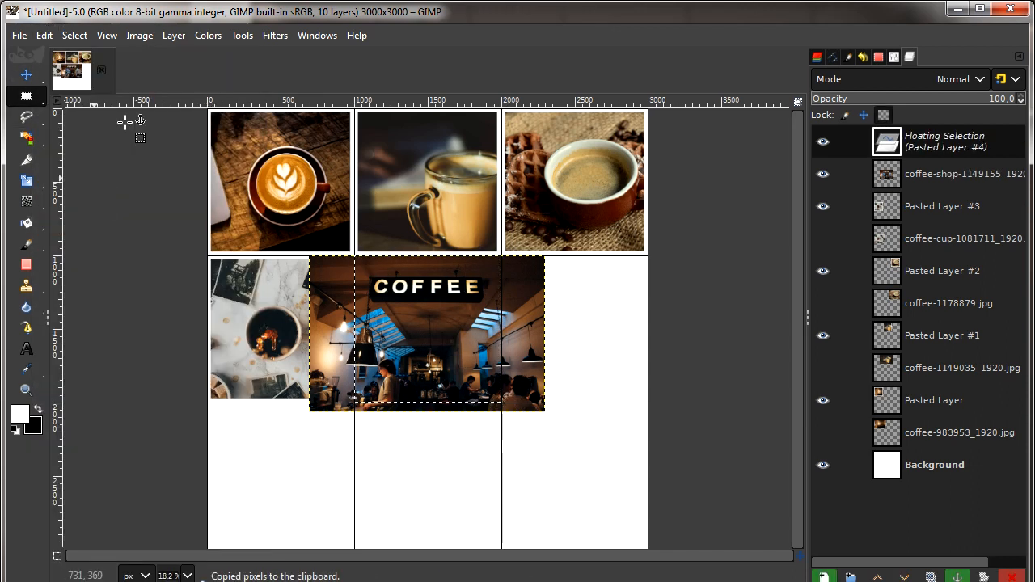
click(173, 36)
click(208, 60)
click(822, 174)
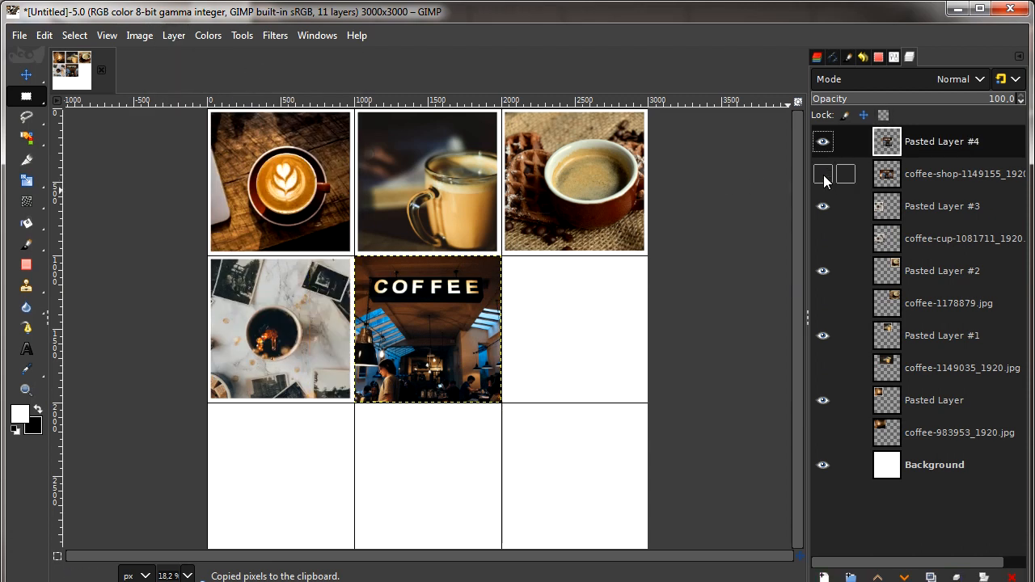
- Select the alpha of the pasted center cell layer and stroke the selection with a white border
click(173, 35)
mouse_move(231, 231)
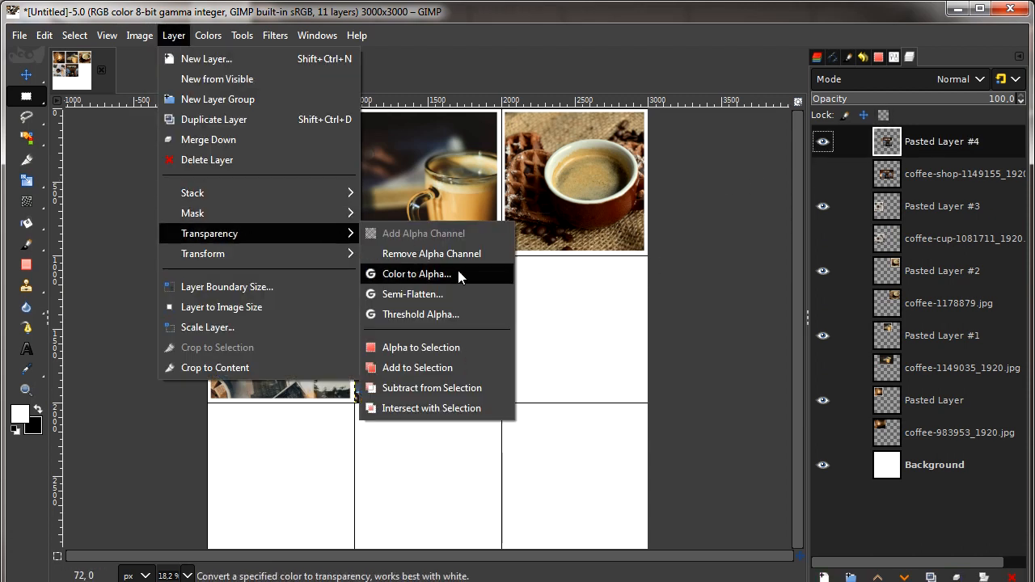
click(427, 349)
click(45, 36)
click(95, 448)
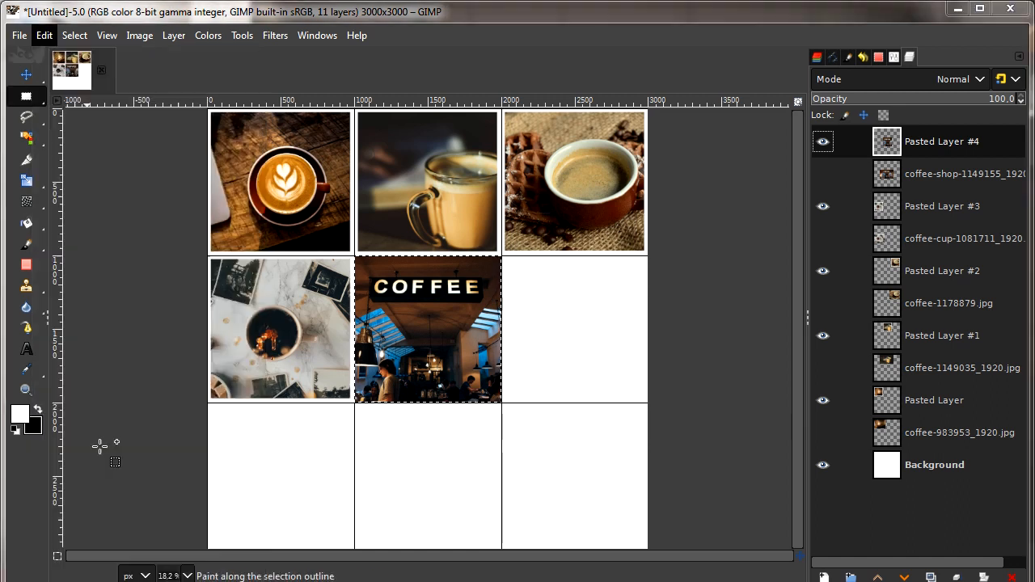
click(557, 449)
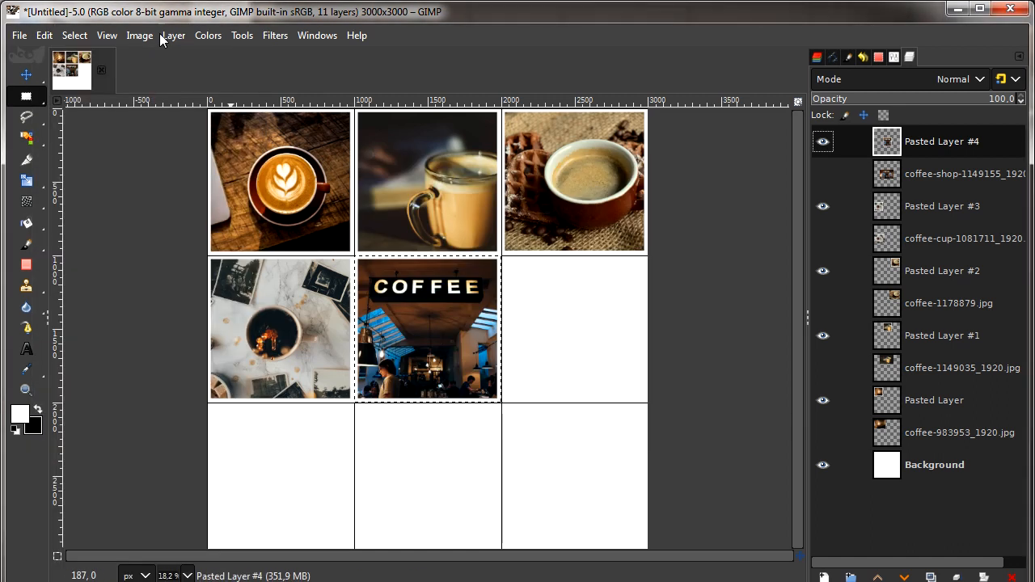
- Clear the selection and open cup-of-coffee-1232730_1920.jpg as a new layer above the bordered center cell
click(73, 35)
key(Escape)
click(20, 35)
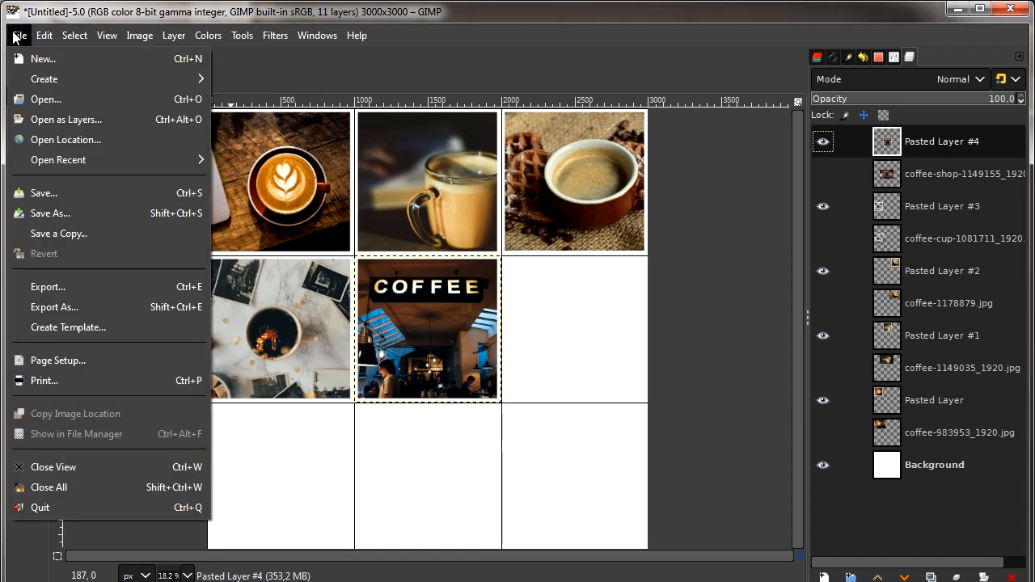
click(124, 120)
click(344, 301)
click(595, 453)
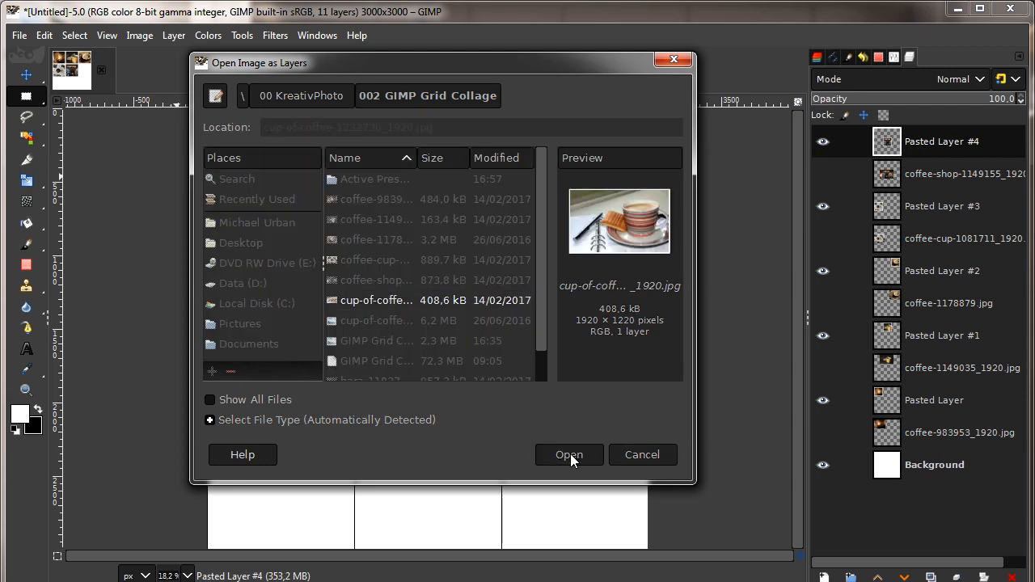
- Scale the cup-of-coffee-1232730_1920.jpg layer proportionally to 1638 × 1041 px and move it over the middle-right grid cell
mouse_move(27, 180)
click(144, 224)
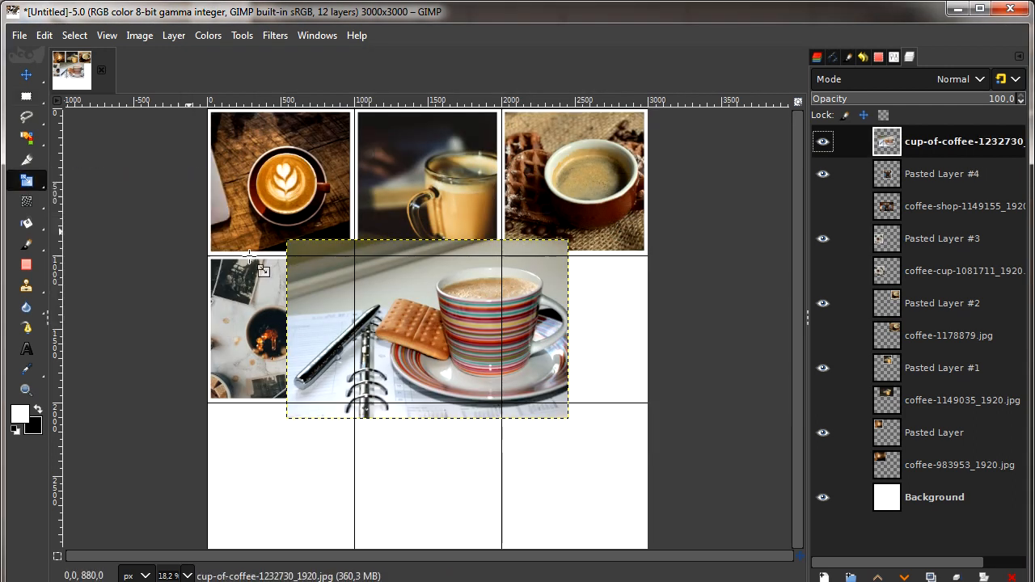
click(687, 239)
click(683, 177)
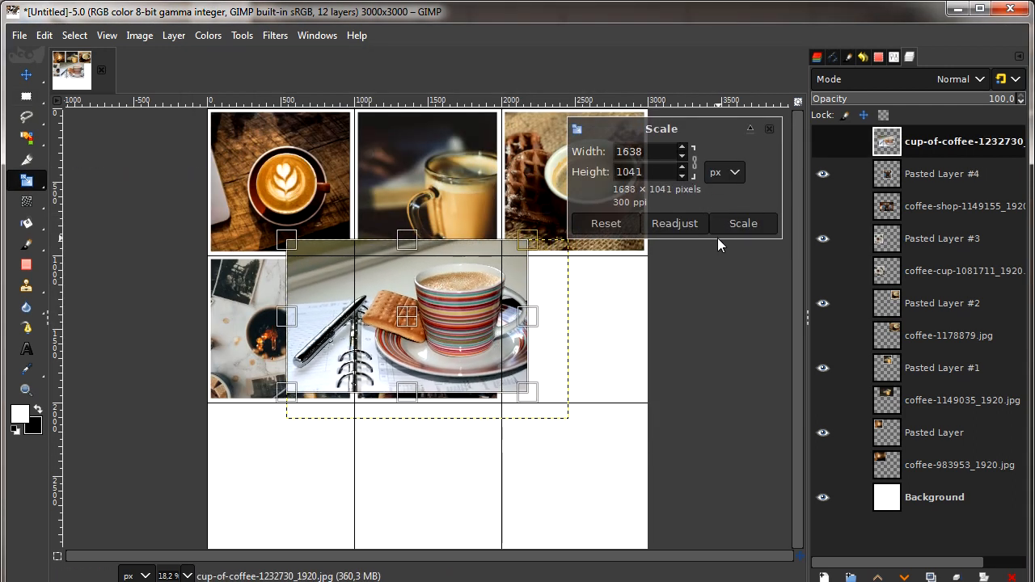
click(743, 224)
mouse_move(26, 74)
click(66, 79)
drag(451, 313, 581, 326)
- Make a rectangular selection of the middle-right grid cell and copy that part of the striped cup photo
mouse_move(27, 95)
click(66, 99)
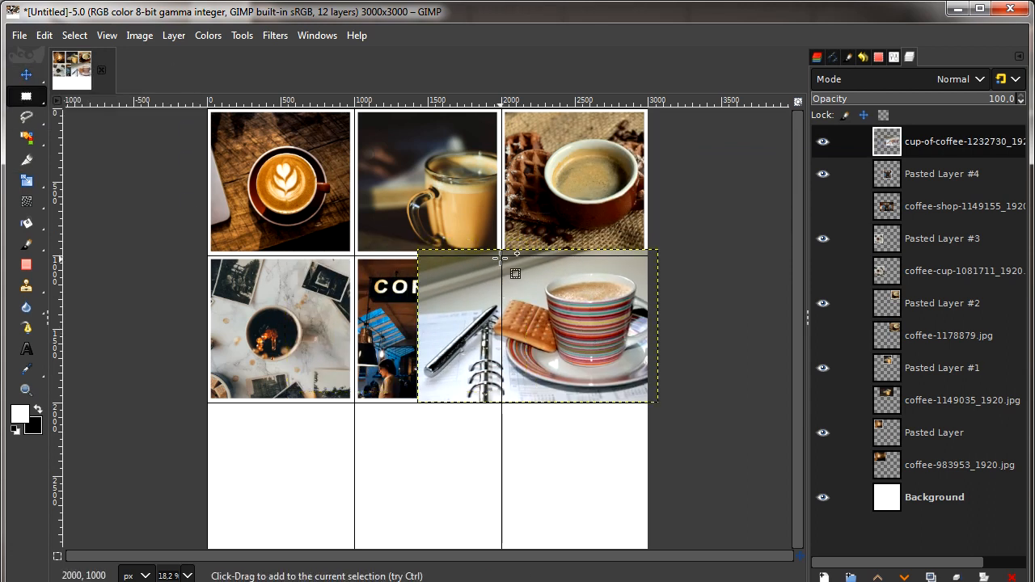
drag(502, 257, 635, 399)
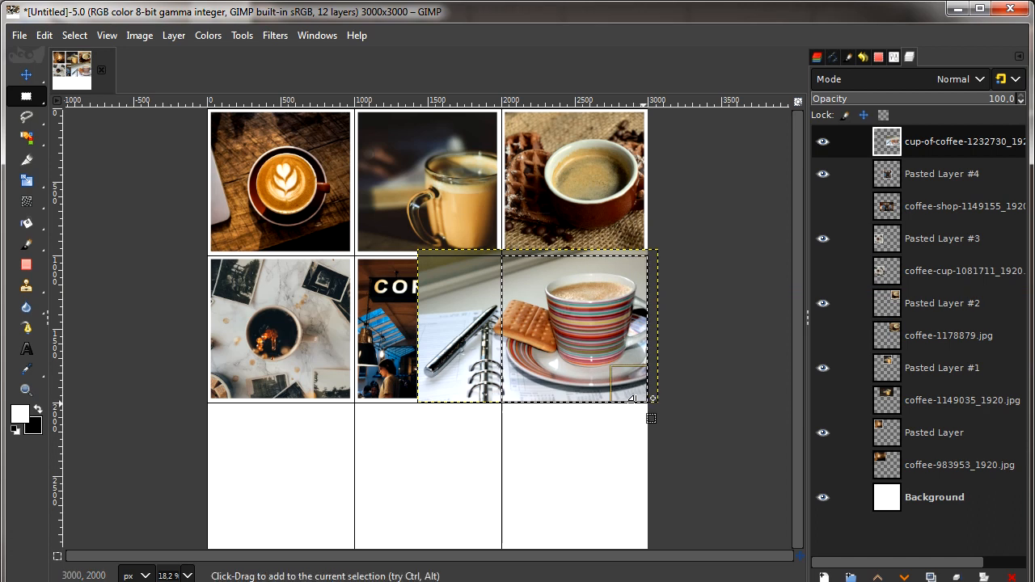
click(45, 35)
click(64, 148)
- Paste the copied middle-right cell as a new layer and hide the cup-of-coffee-1232730_1920.jpg layer
click(45, 35)
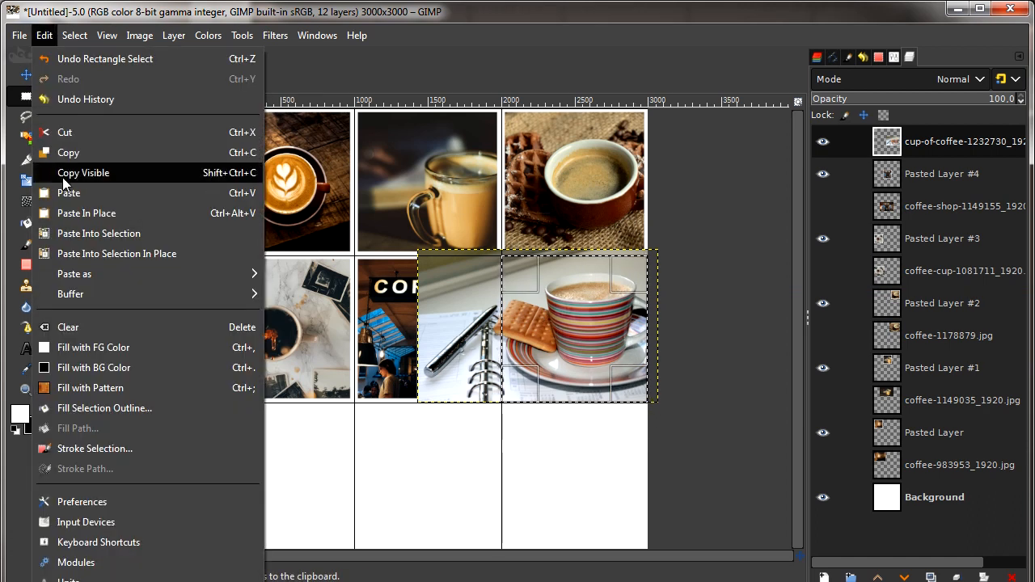
click(62, 189)
click(174, 35)
click(180, 58)
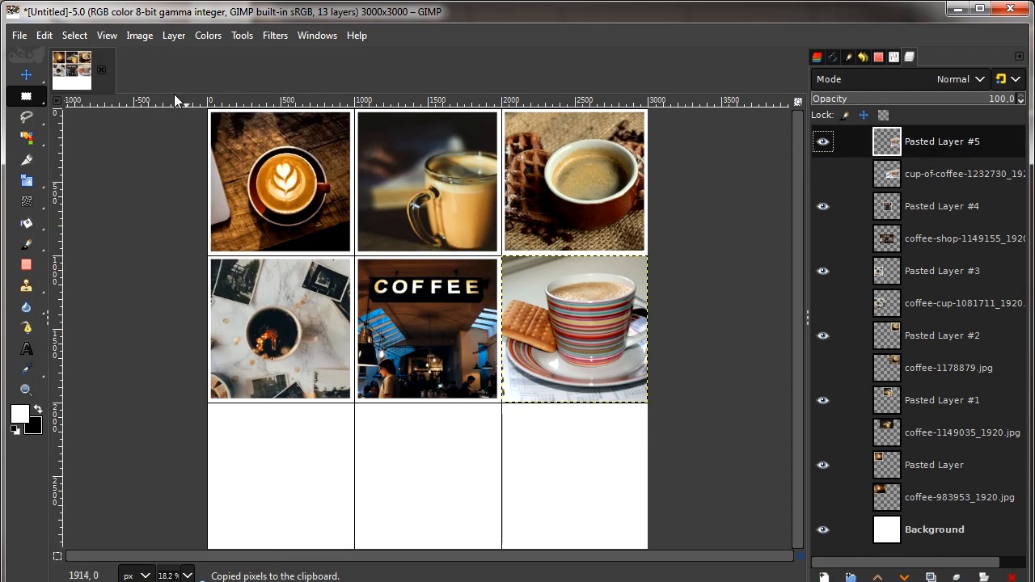
- Select the alpha of the pasted middle-right cell layer and stroke the selection with a white border
click(174, 35)
mouse_move(219, 232)
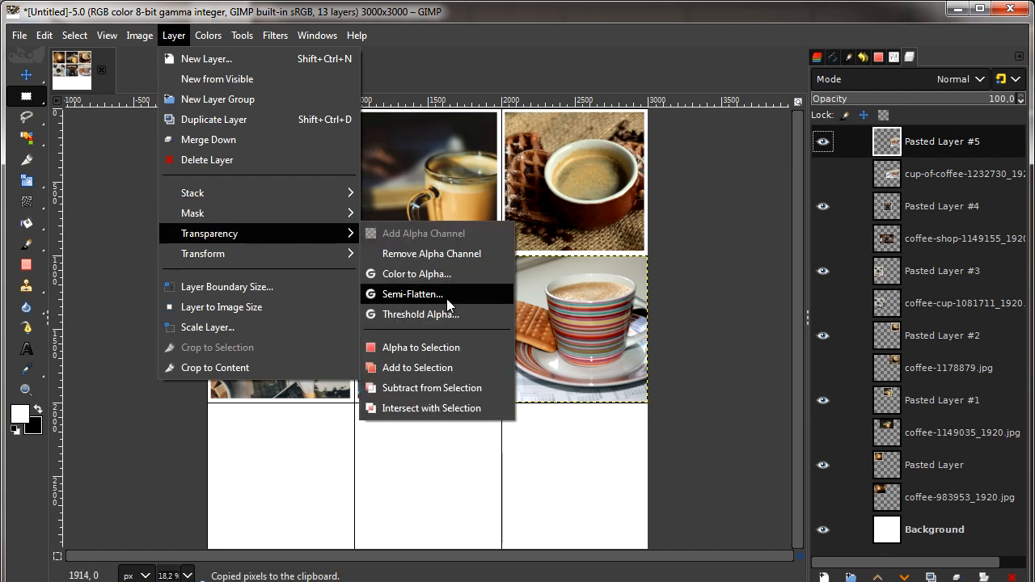
click(436, 353)
click(45, 35)
click(102, 447)
click(555, 445)
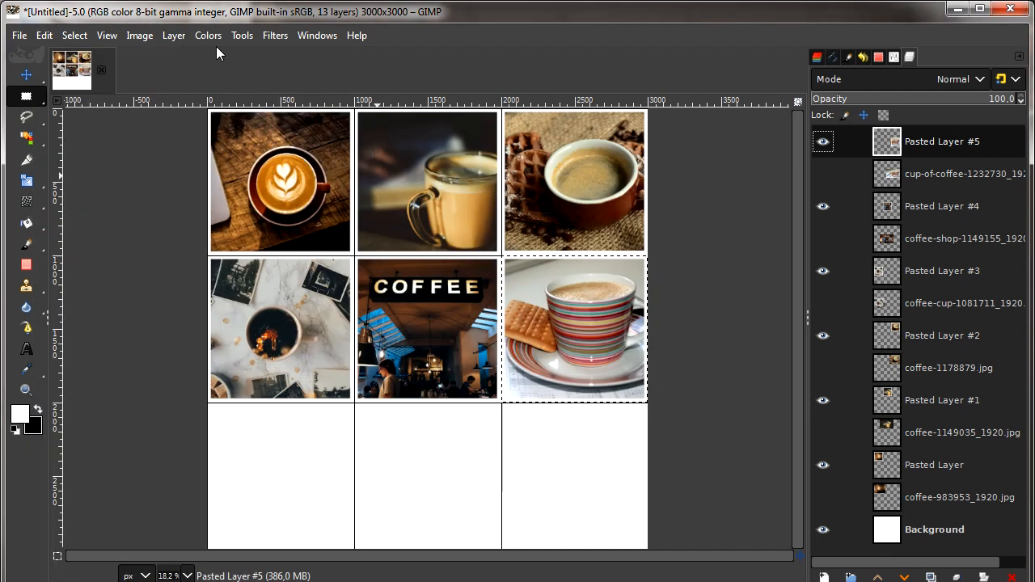
- Clear the selection and open cup-of-coffee-1302571.jpg as a new layer above the bordered middle-right cell
click(81, 37)
click(89, 76)
click(18, 35)
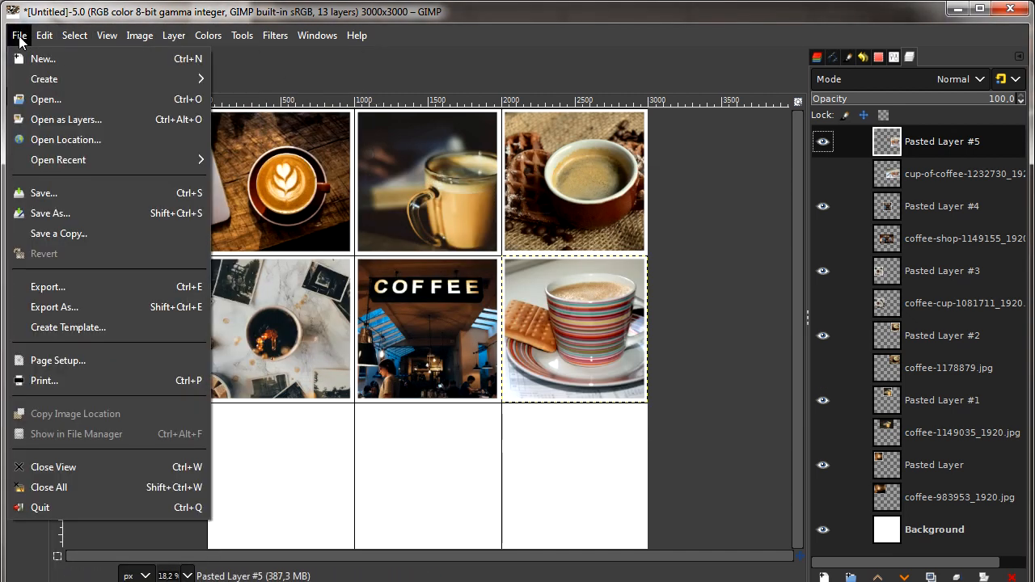
click(101, 119)
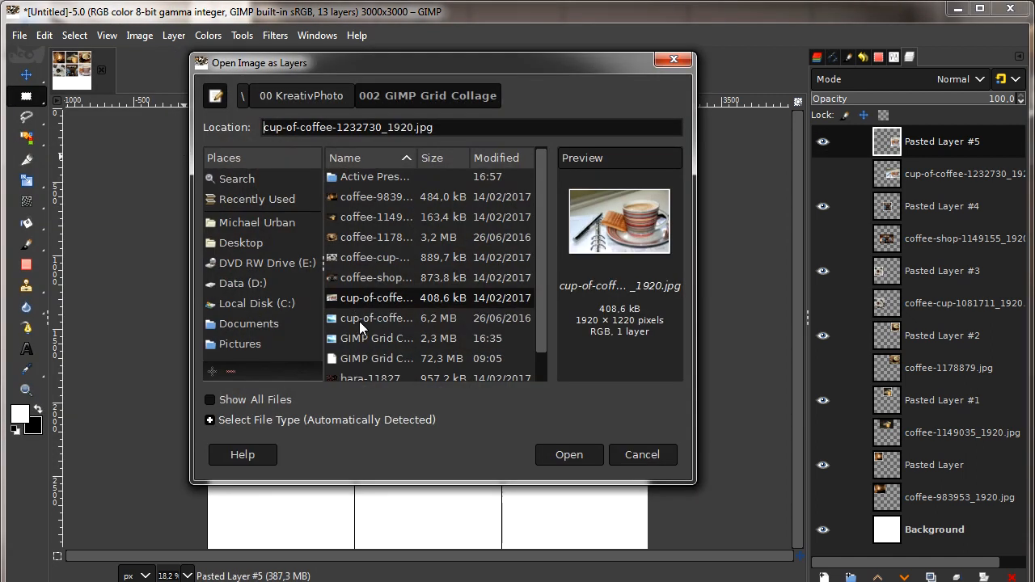
click(359, 319)
click(568, 455)
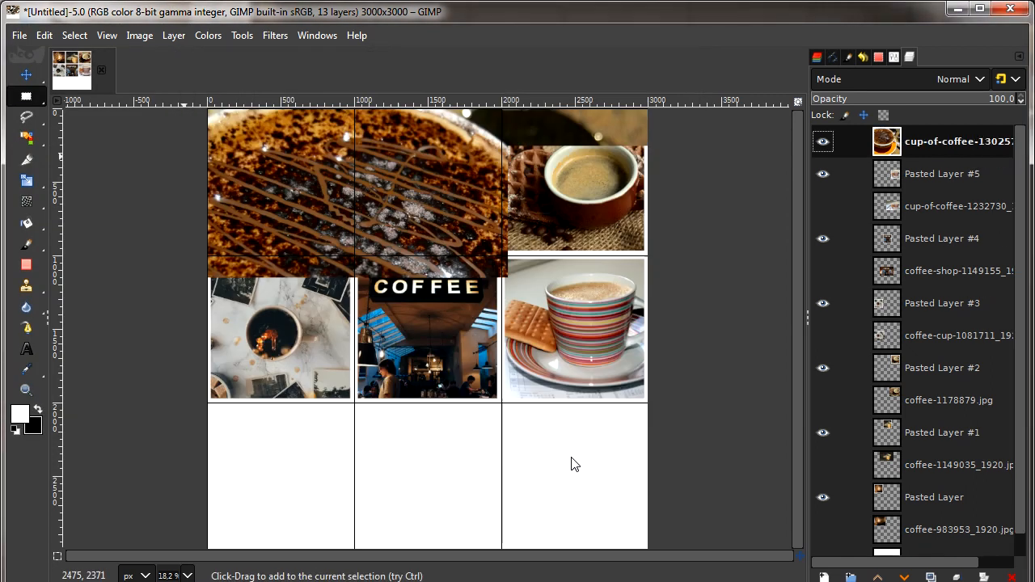
- Scale the cup-of-coffee-1302571.jpg layer proportionally to 1500 × 1000 px and move it over the lower-left grid cell
mouse_move(27, 180)
click(127, 224)
click(474, 248)
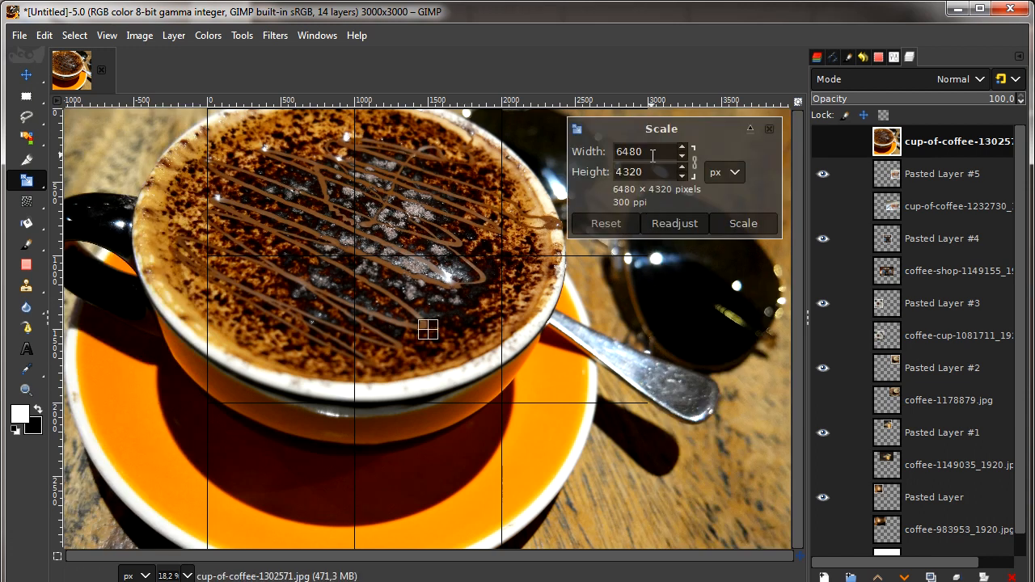
text(1500)
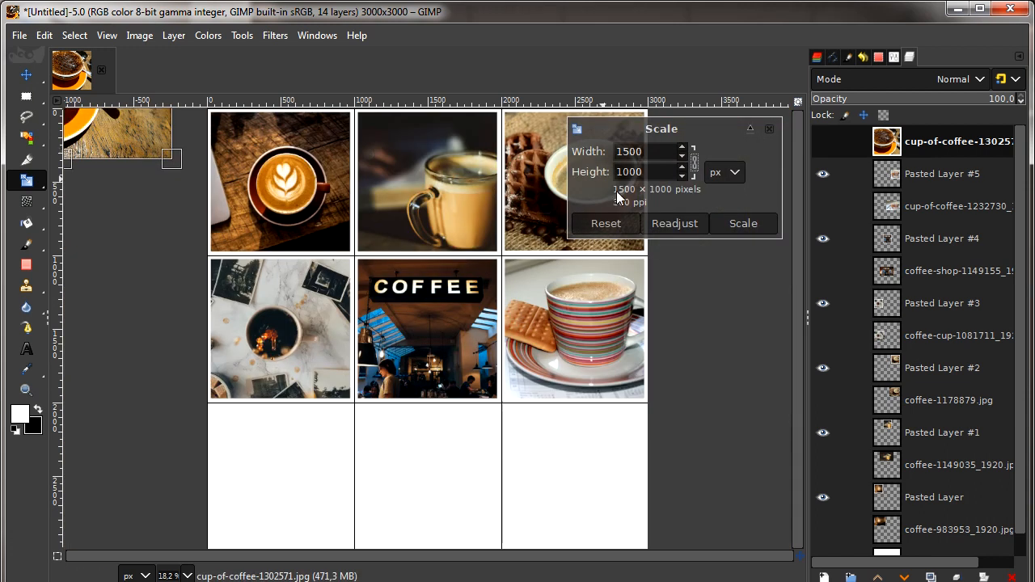
click(730, 224)
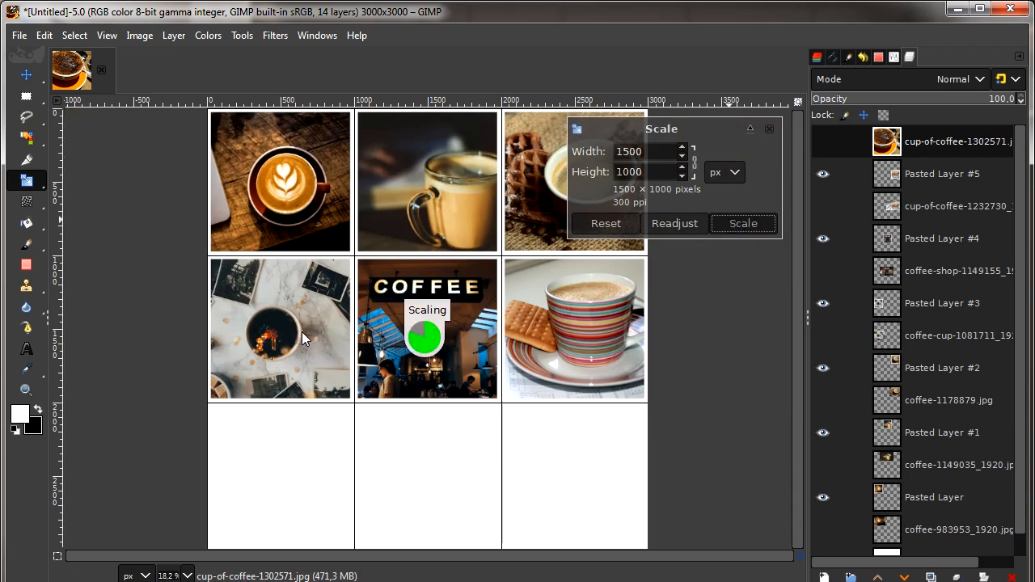
key(m)
drag(143, 160, 356, 465)
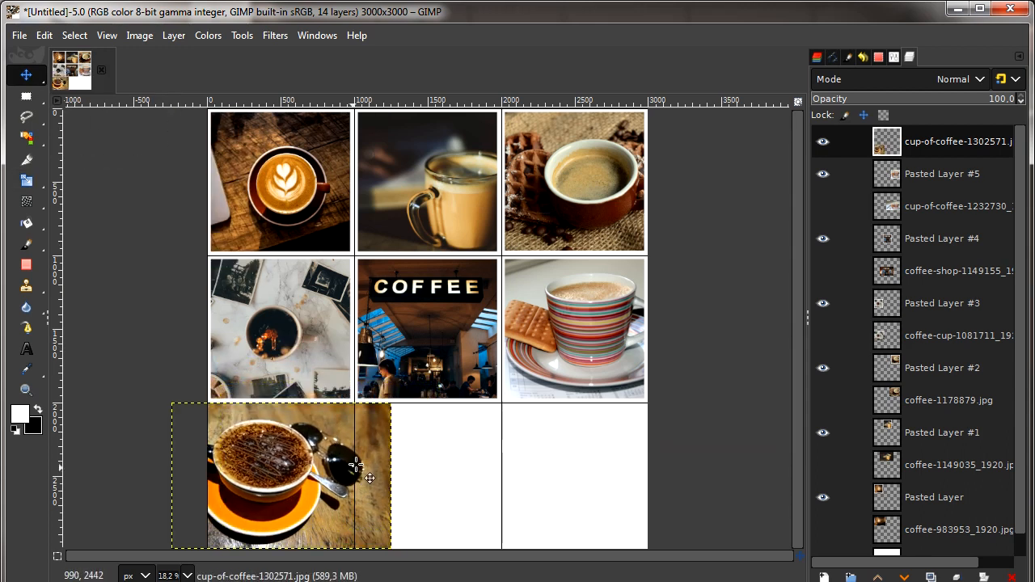
- Make a rectangular selection of the lower-left grid cell and copy that part of the orange-saucer coffee photo
click(26, 96)
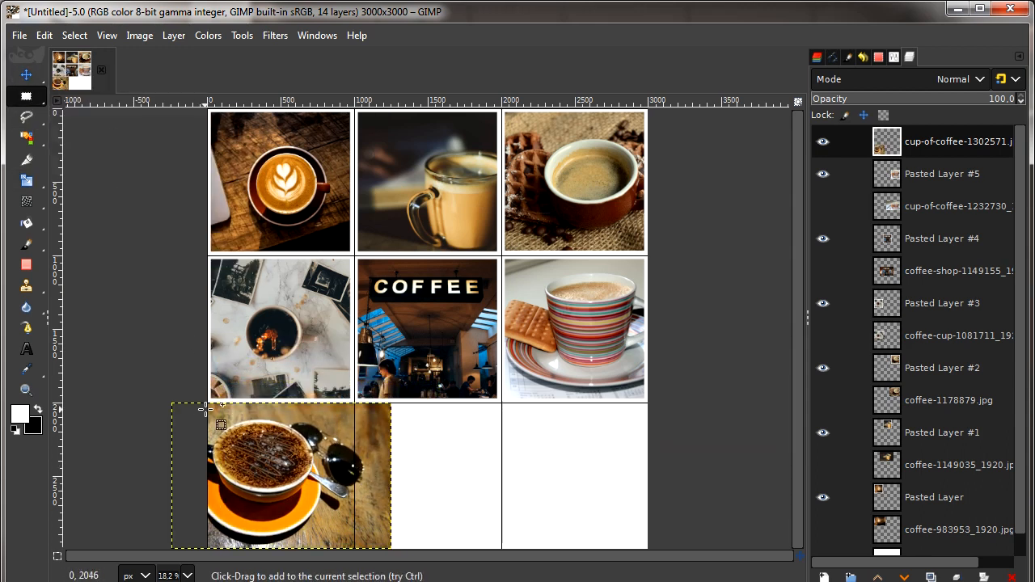
drag(204, 410, 354, 550)
click(41, 36)
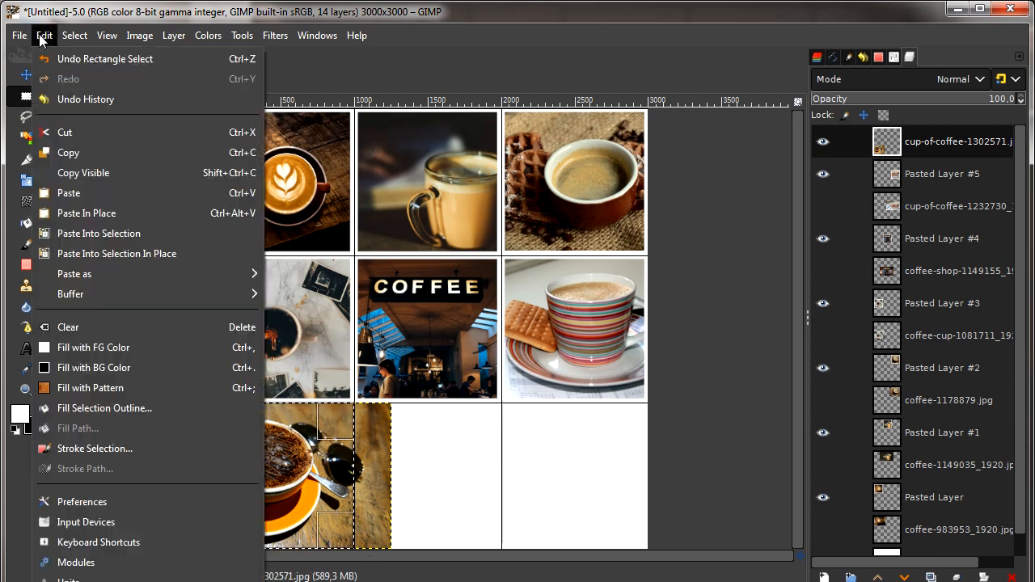
click(66, 152)
- Paste the copied lower-left cell and turn the floating selection into a new layer
click(44, 36)
click(68, 193)
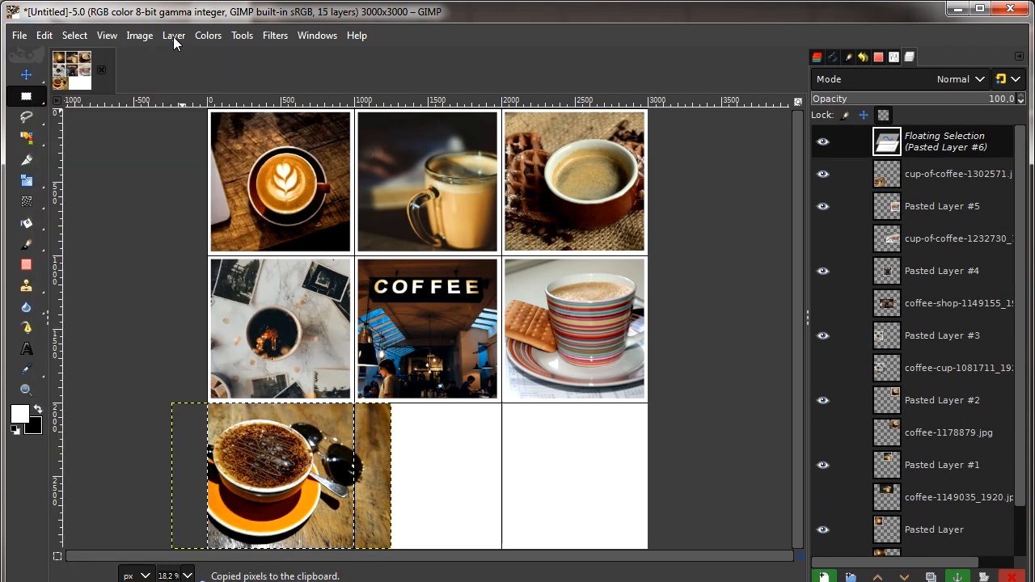
click(173, 35)
click(199, 62)
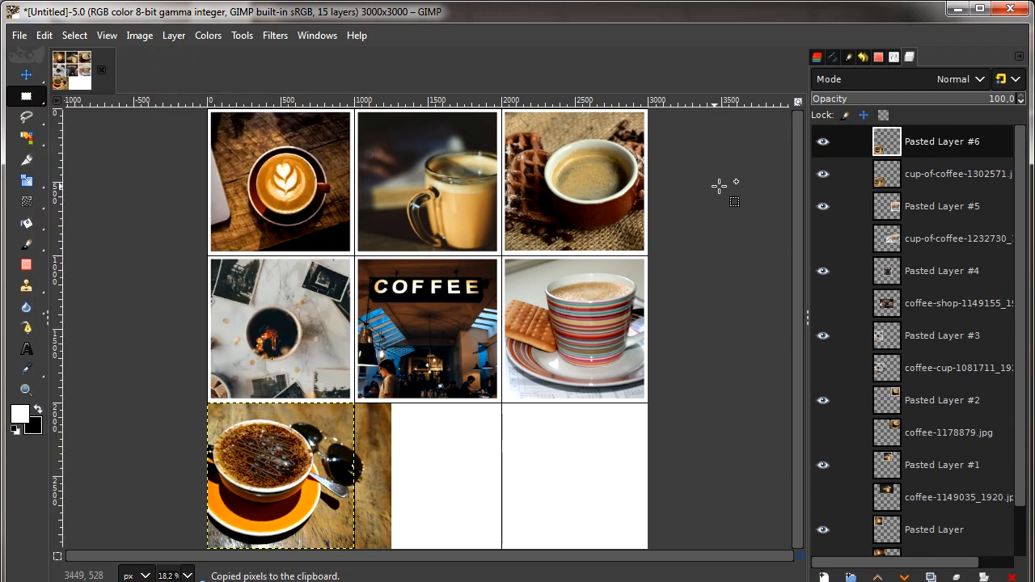
- Hide the full cup-of-coffee-1302571.jpg layer, select the pasted lower-left cell by its alpha and stroke it with a solid white 50 px line
click(166, 35)
mouse_move(248, 229)
click(417, 346)
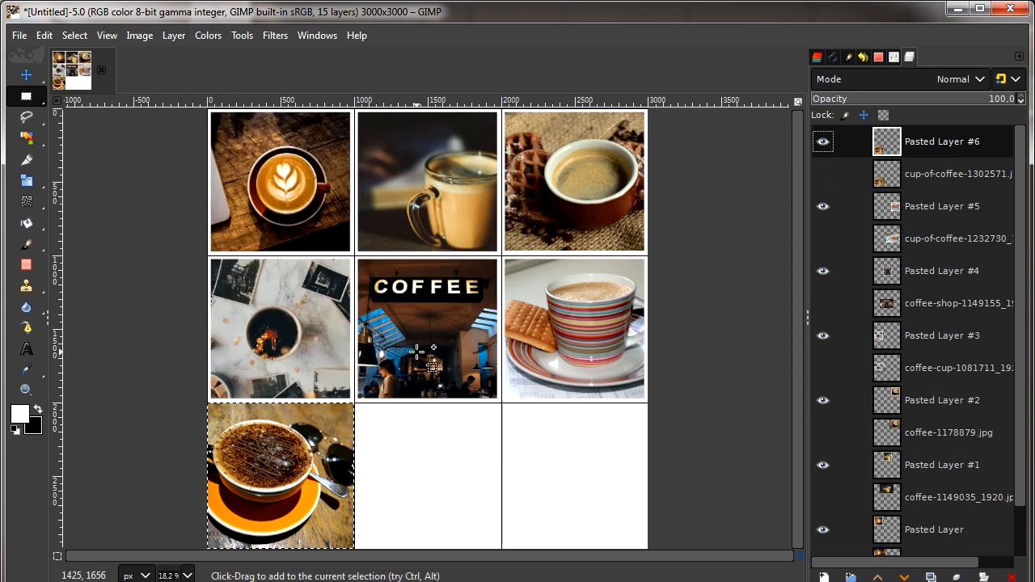
click(44, 35)
click(109, 449)
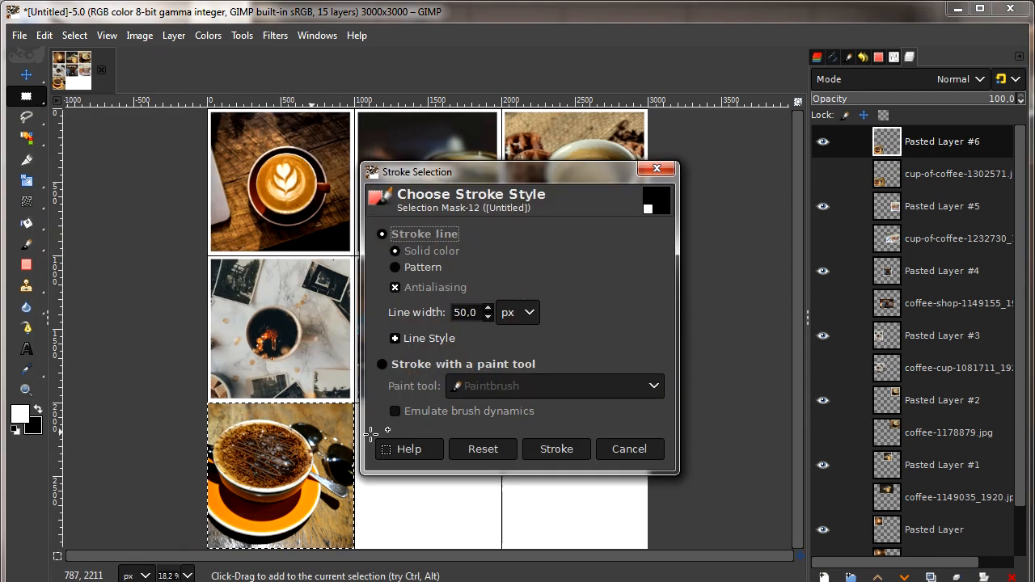
click(557, 449)
- Clear the selection and open hara-1182735_1920.jpg as a new layer above the bordered lower-left cell
click(75, 36)
click(74, 36)
click(19, 36)
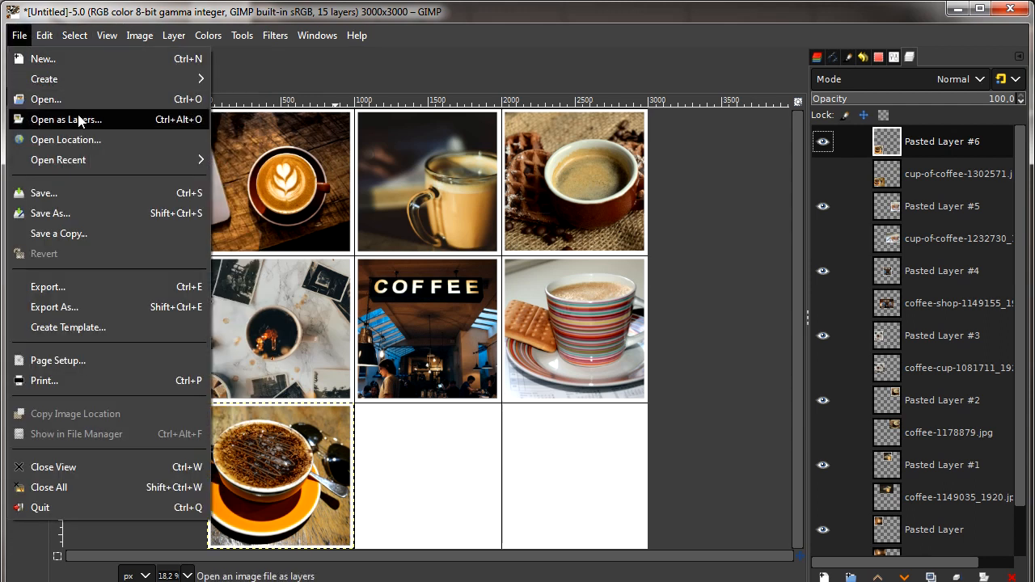
click(78, 117)
click(384, 340)
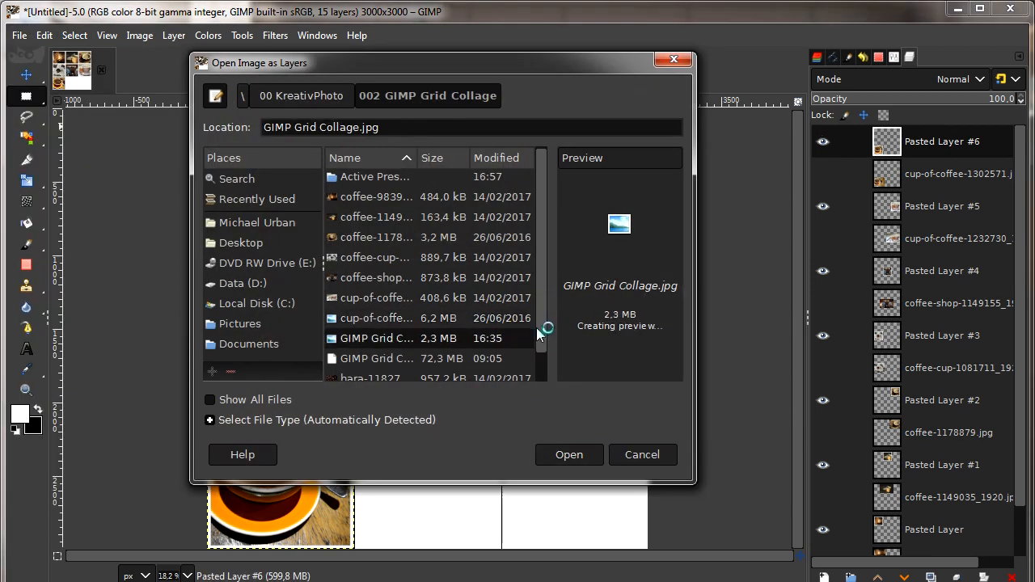
scroll(391, 350, down, 1)
click(391, 350)
click(551, 448)
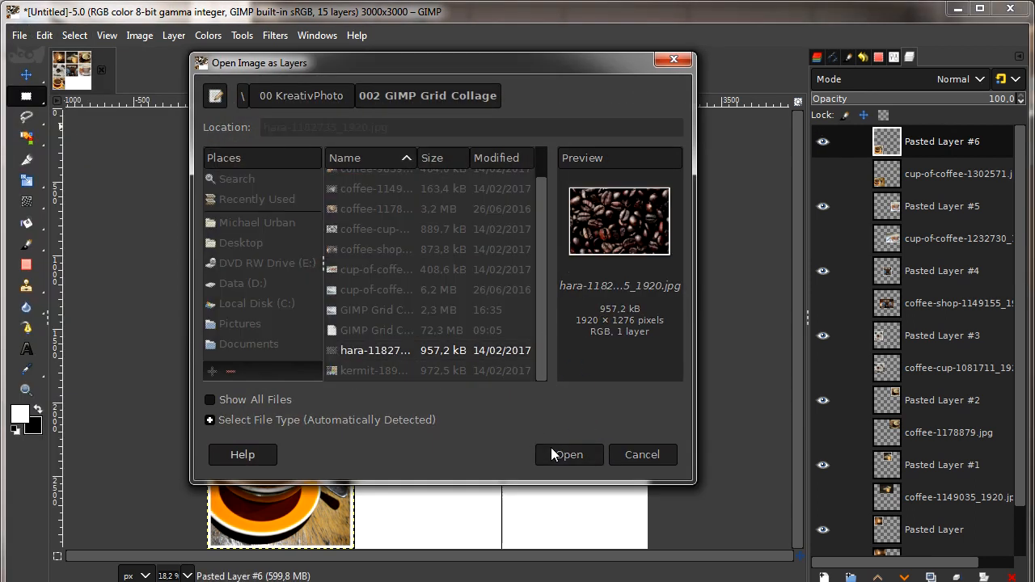
- Scale the coffee-bean photo layer down proportionally and move it so it covers the lower-middle grid cell
mouse_move(26, 180)
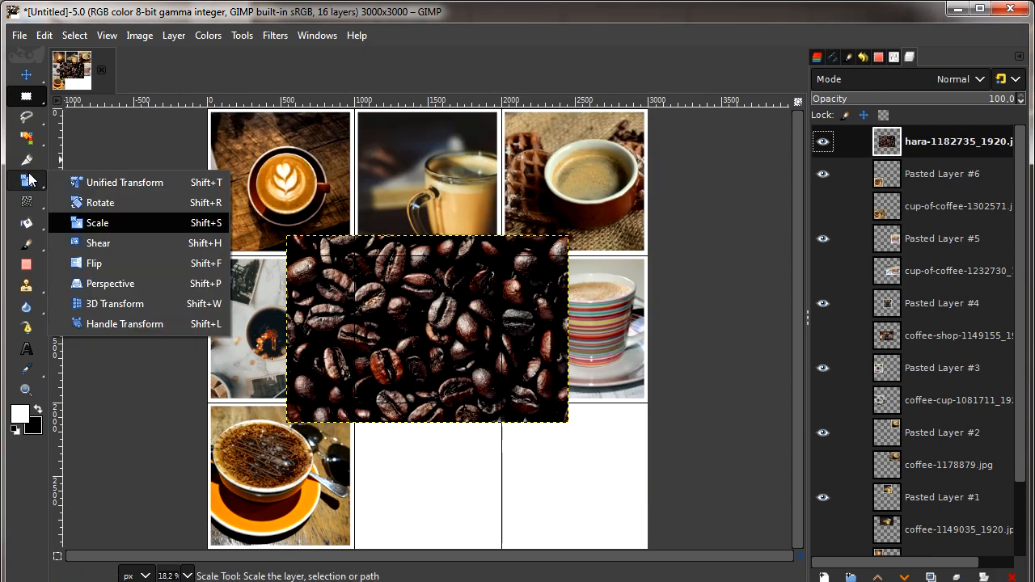
click(130, 222)
click(684, 177)
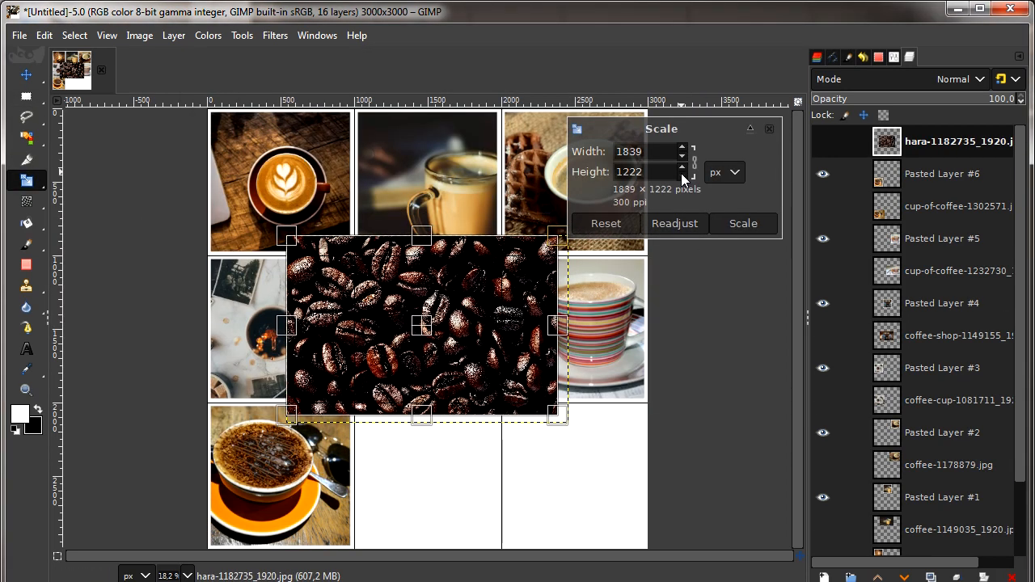
click(736, 225)
click(26, 75)
drag(413, 304, 433, 462)
- Make a rectangular selection of the lower-middle grid cell and copy that part of the coffee-bean photo
click(27, 96)
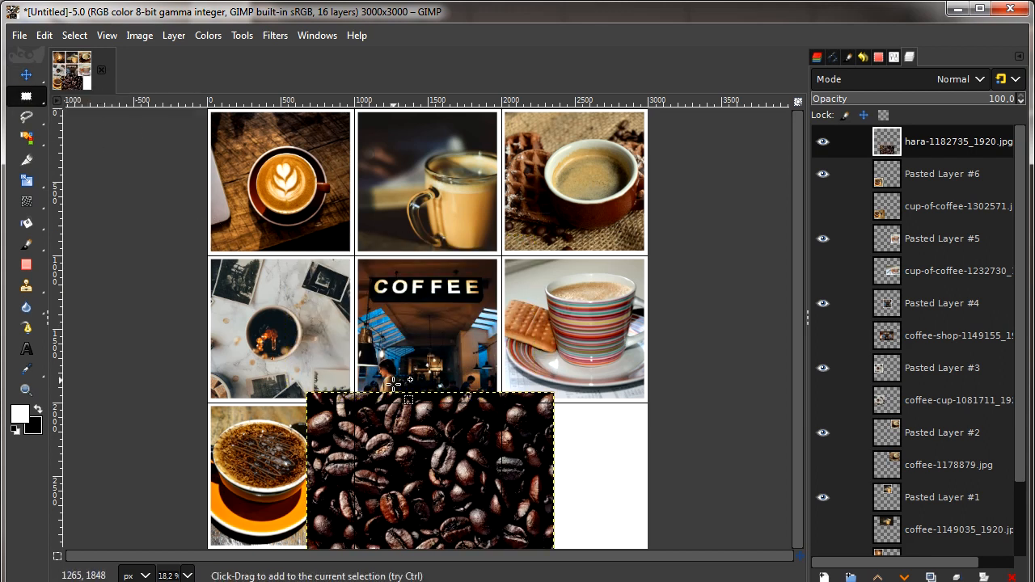
drag(491, 534, 501, 549)
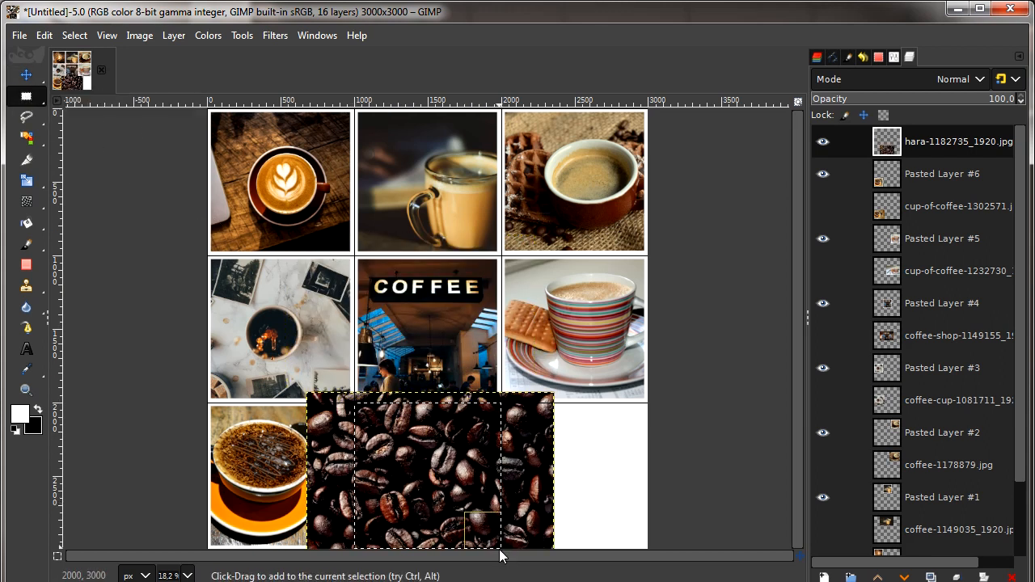
click(44, 35)
click(75, 149)
- Paste the copied lower-middle cell and turn the floating selection into a new layer
click(45, 36)
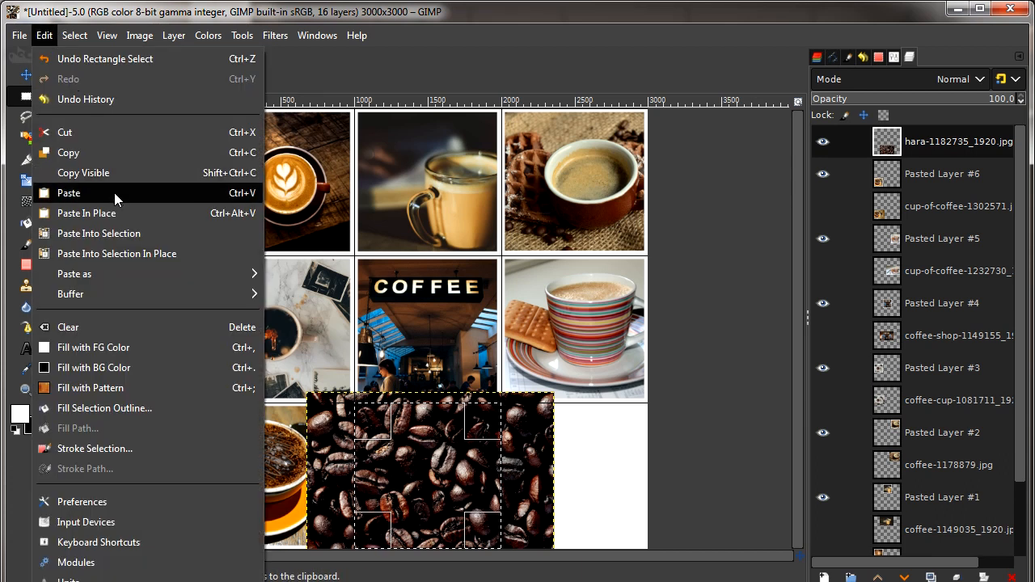
click(114, 196)
click(174, 36)
click(191, 63)
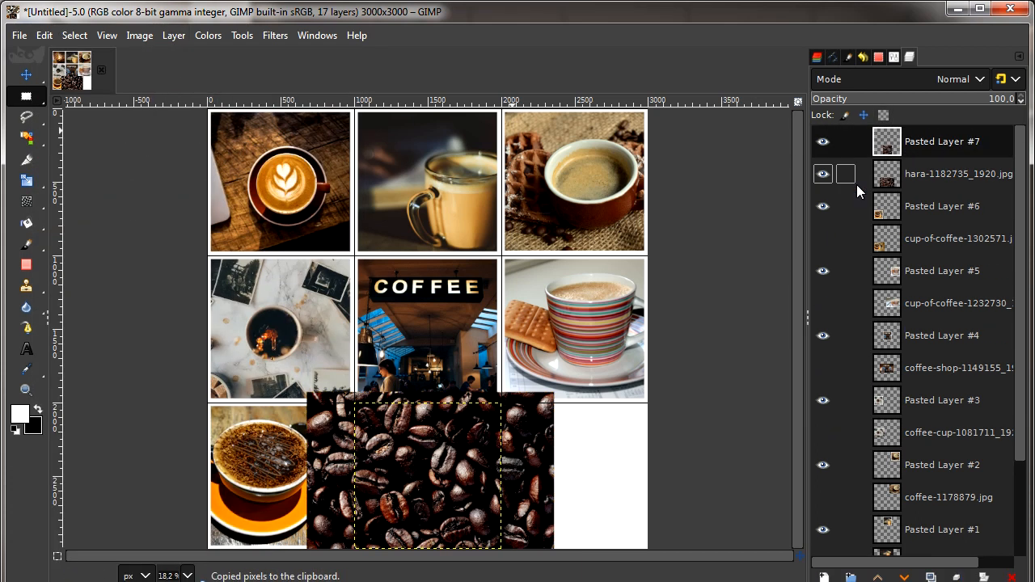
- Hide the full coffee-bean layer, select the pasted lower-middle cell by its alpha and stroke it with the same white 50 px line
click(174, 37)
mouse_move(244, 232)
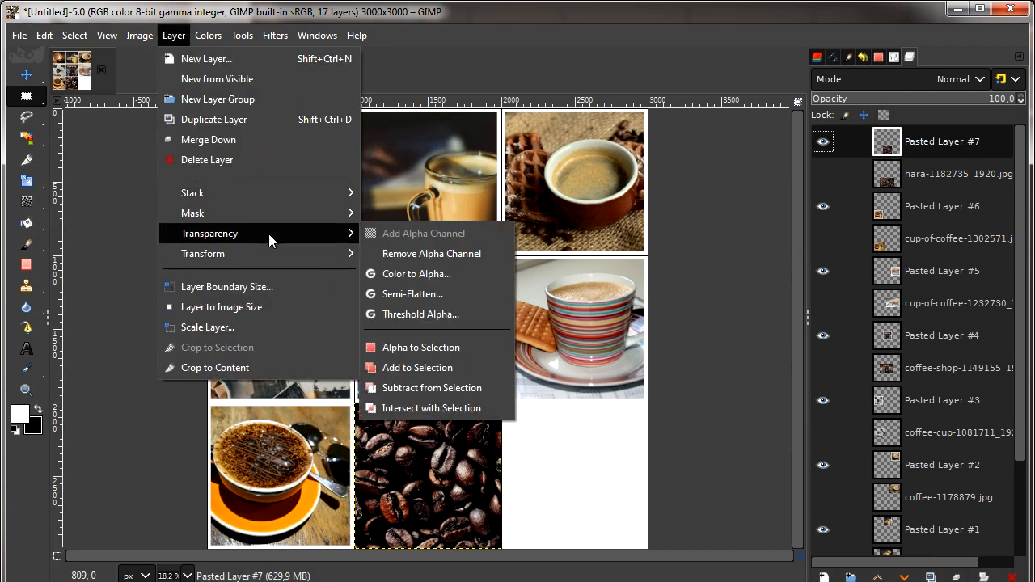
click(441, 346)
click(44, 35)
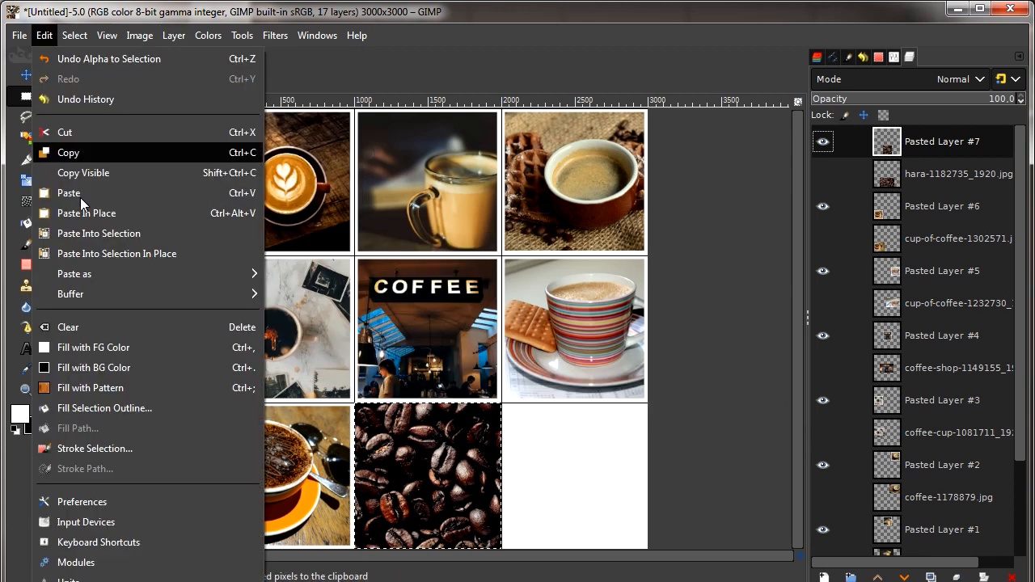
click(131, 448)
click(584, 456)
- Clear the selection and open the kermit-1899261_1920 photo as a new layer above the bordered lower-middle cell
click(74, 36)
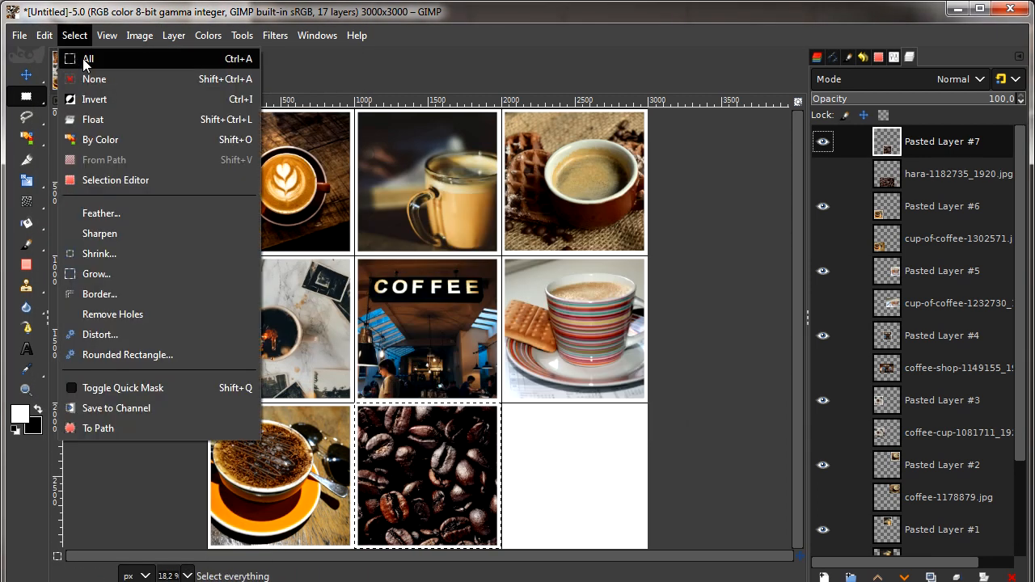
click(74, 35)
click(19, 35)
click(66, 119)
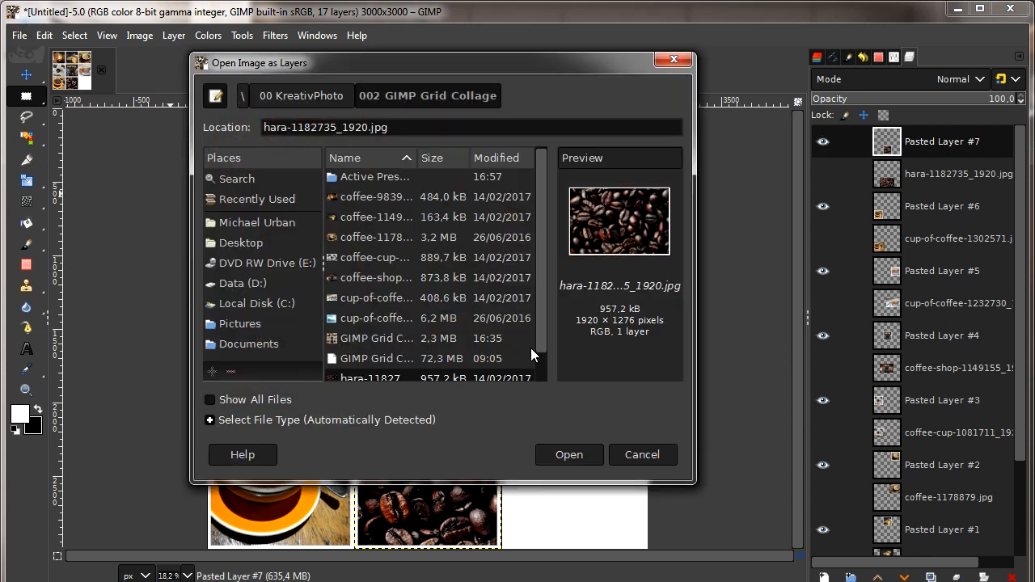
scroll(531, 347, down, 1)
click(518, 370)
click(569, 454)
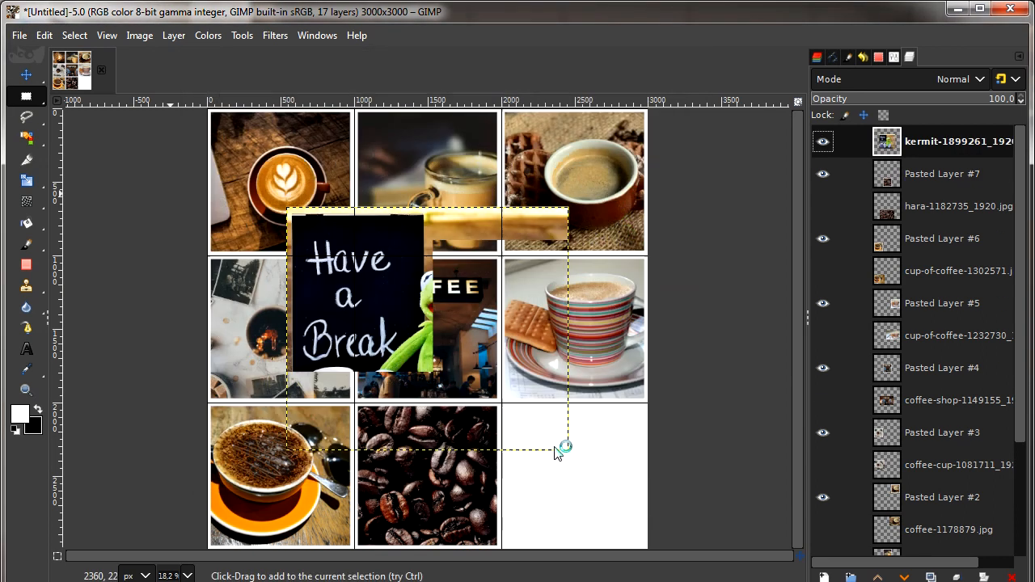
- Scale the Kermit photo layer down proportionally and move it so the frog covers the lower-right grid cell
right_click(27, 180)
click(154, 222)
click(409, 296)
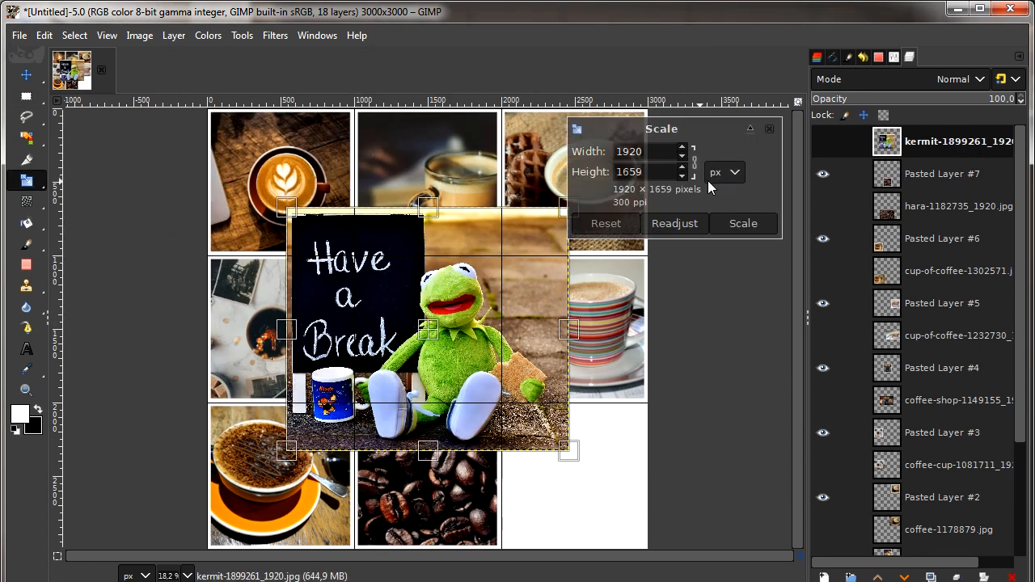
click(682, 177)
click(682, 178)
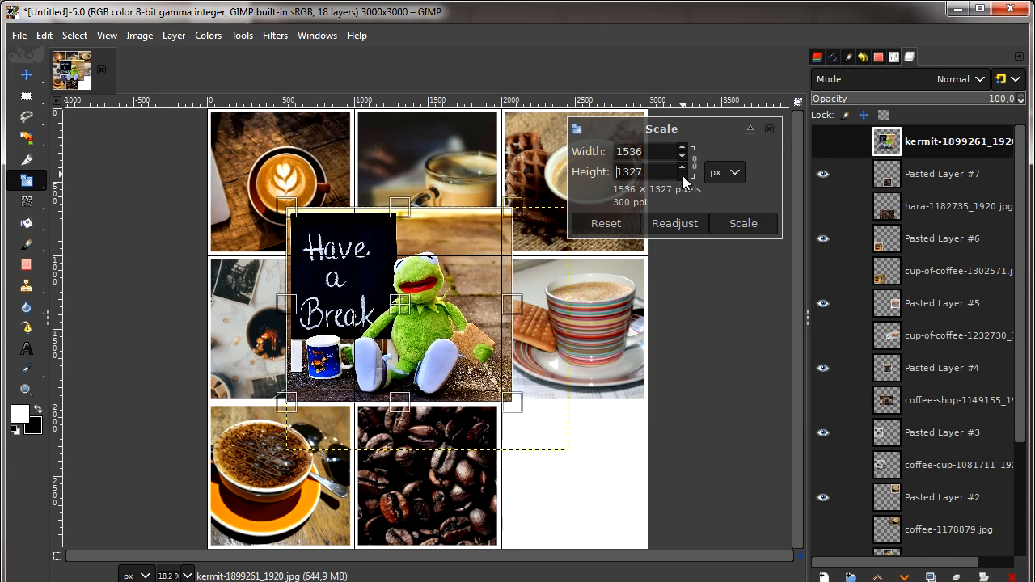
click(730, 224)
click(27, 74)
drag(381, 278, 553, 450)
- Make a rectangular selection of the lower-right grid cell and copy that part of the Kermit photo
click(26, 96)
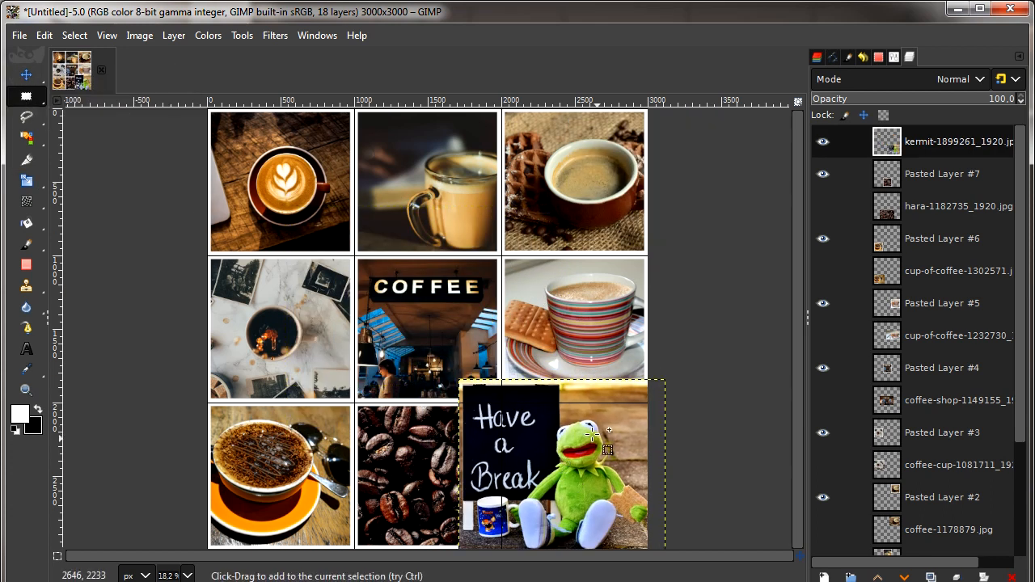
drag(502, 403, 648, 550)
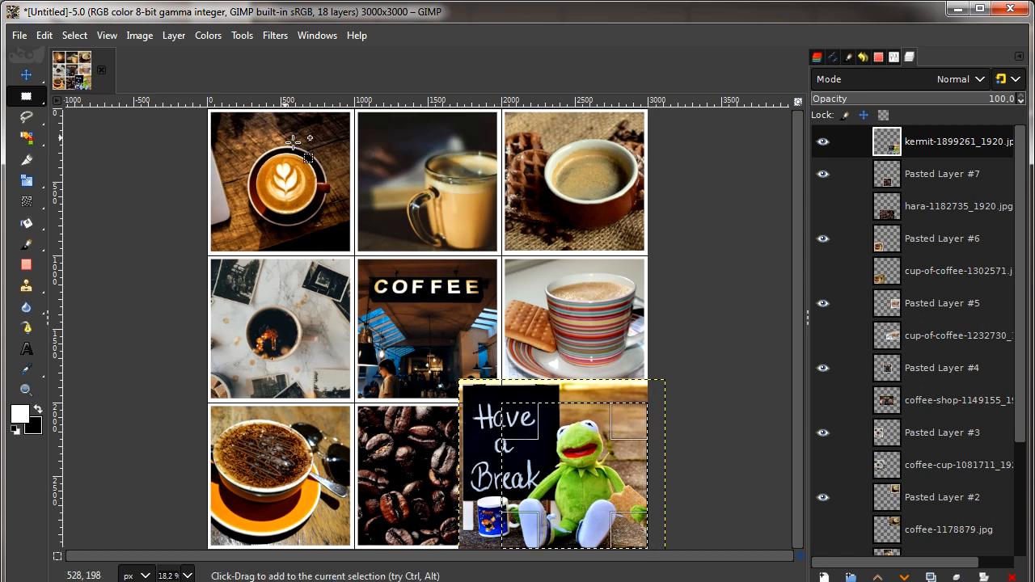
click(44, 36)
click(68, 153)
- Paste the copied lower-right cell, turn the floating selection into a new layer and hide the full Kermit layer
click(44, 35)
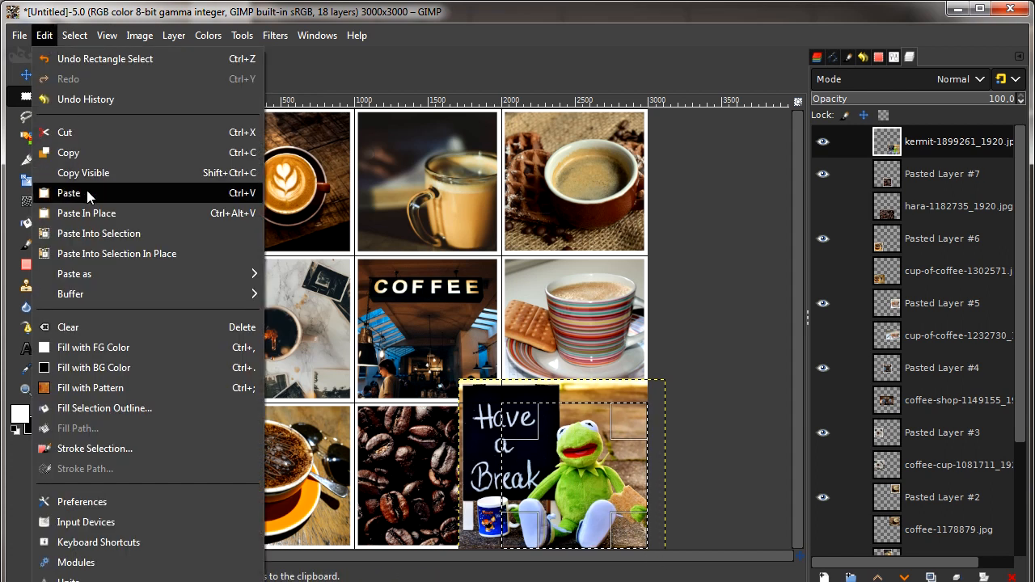
click(87, 194)
click(174, 35)
click(188, 57)
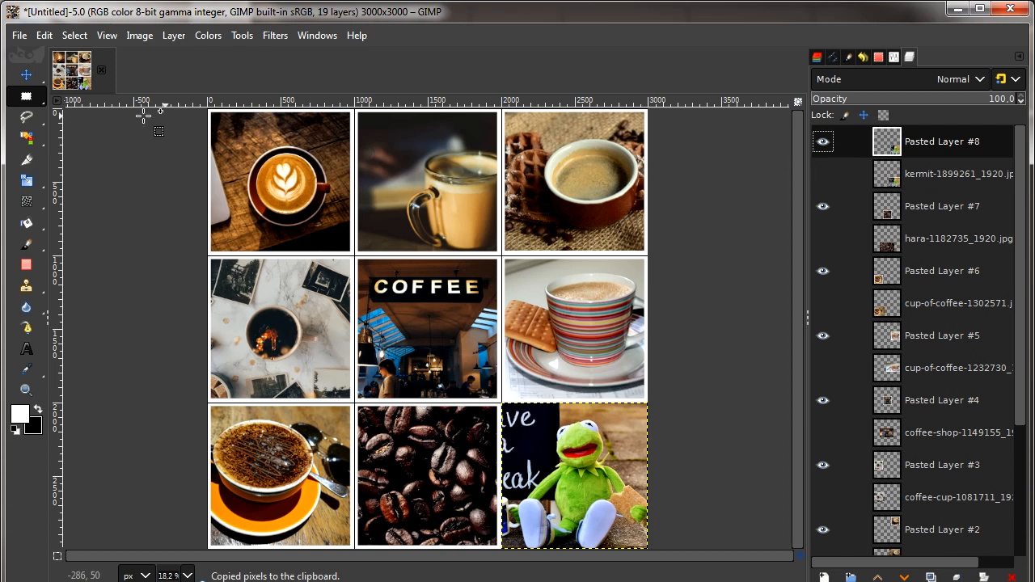
- Select the pasted lower-right cell by its alpha and stroke the selection with the same white 50 px line
click(174, 35)
mouse_move(209, 233)
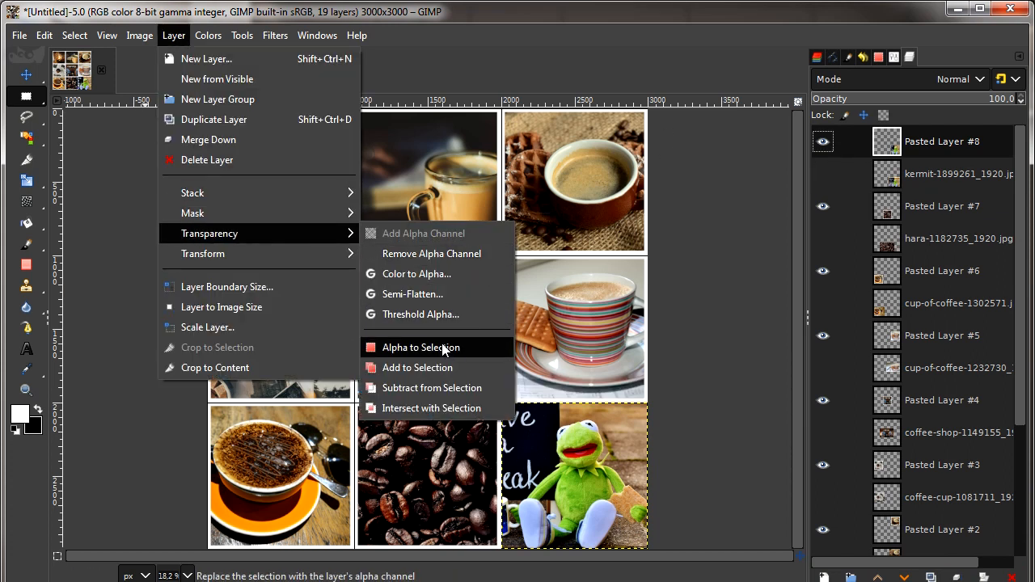
click(449, 347)
click(45, 36)
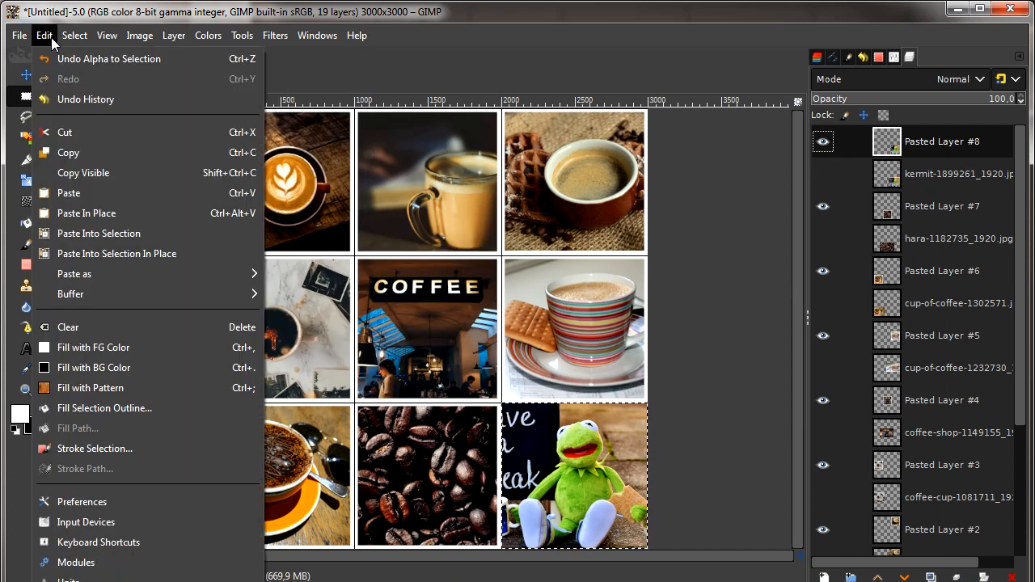
click(68, 450)
click(556, 450)
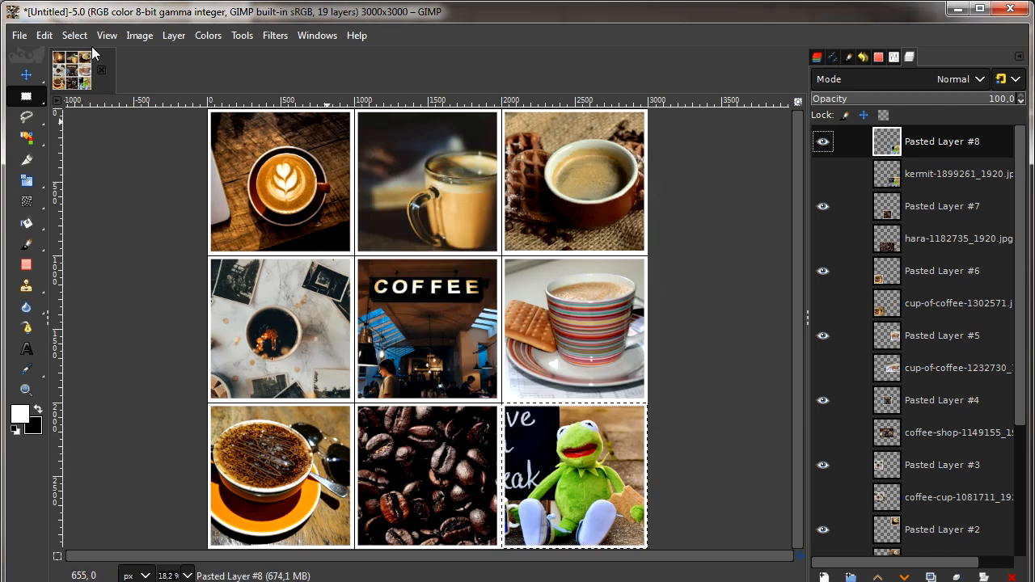
- Turn off the grid display over the collage
click(138, 36)
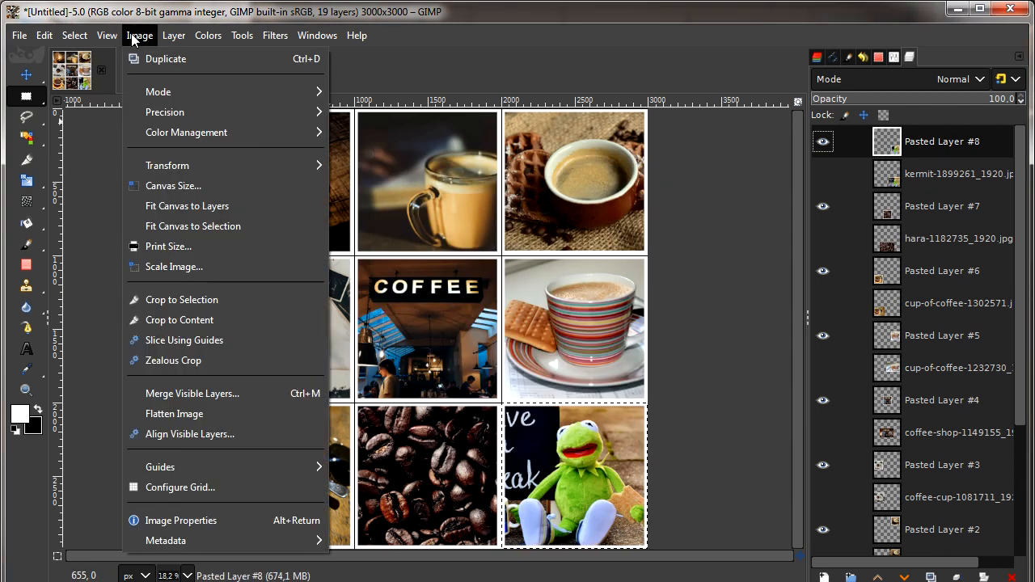
mouse_move(106, 36)
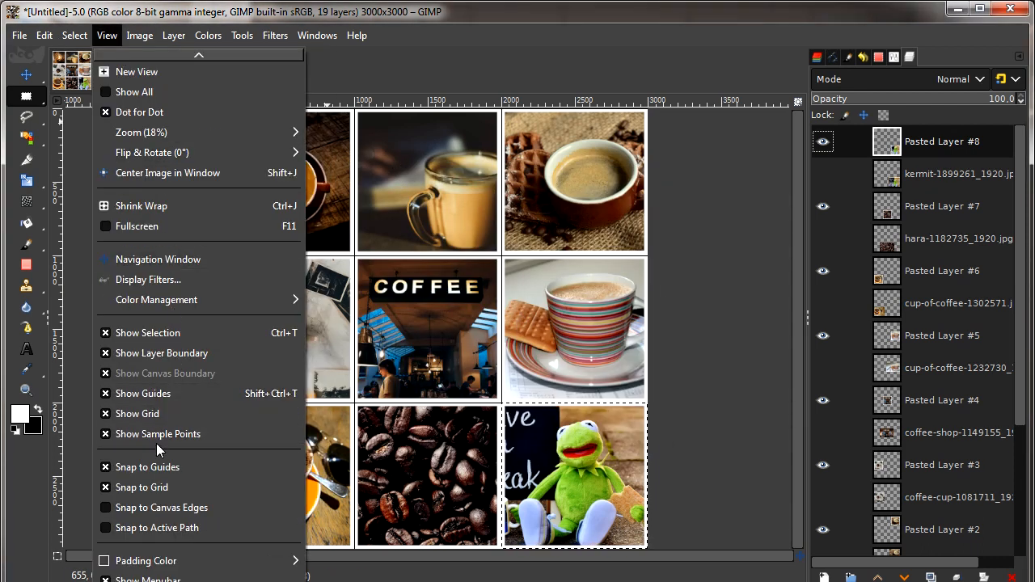
click(162, 412)
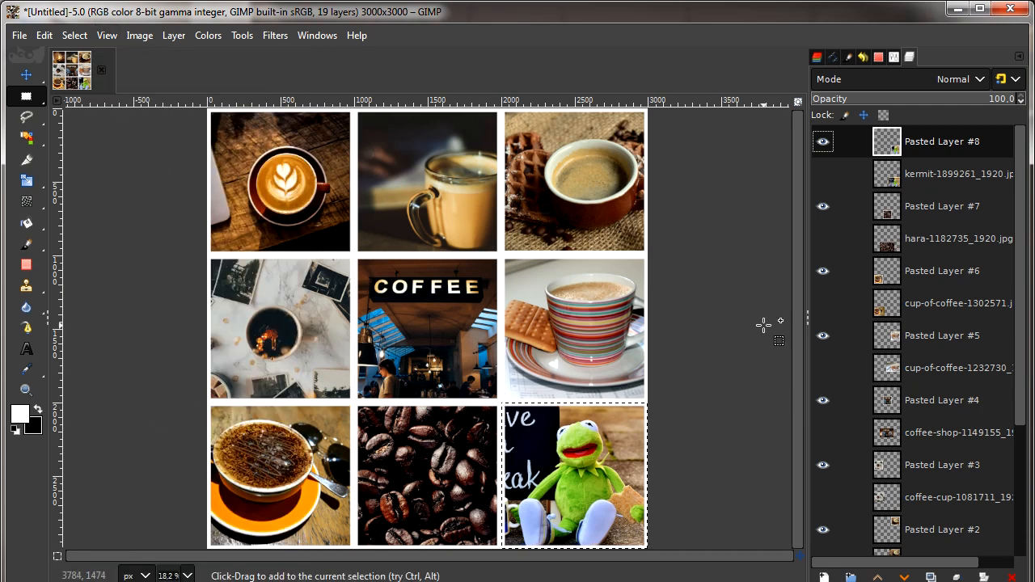